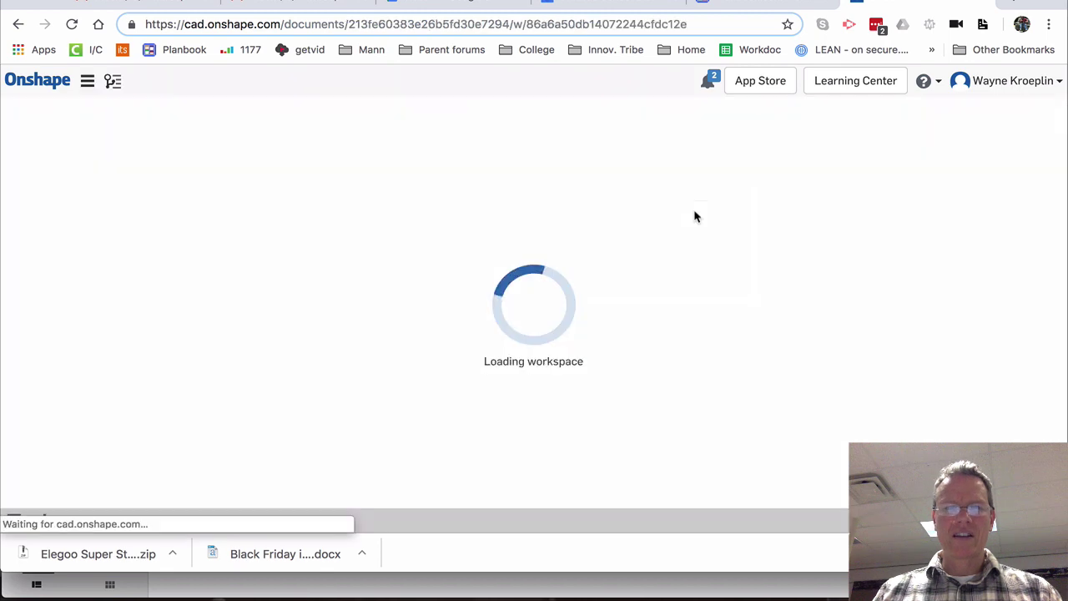
# Step: Check the disc picture in the Google Slides practice deck, return to Onshape and start a sketch on the Top plane
pyautogui.hotkey('ctrl', '1')
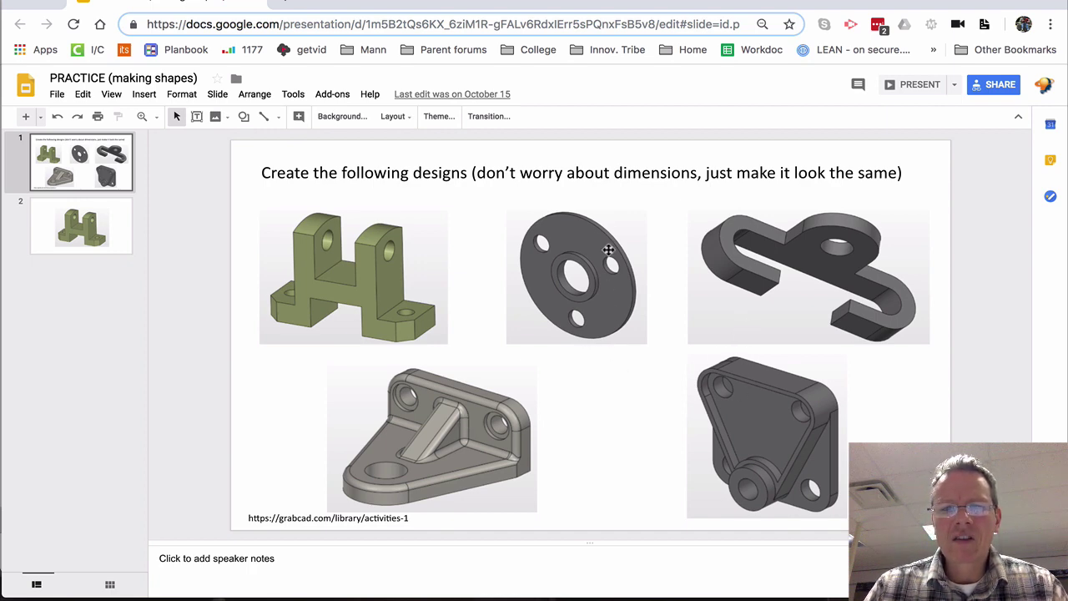
pyautogui.press('super+grave')
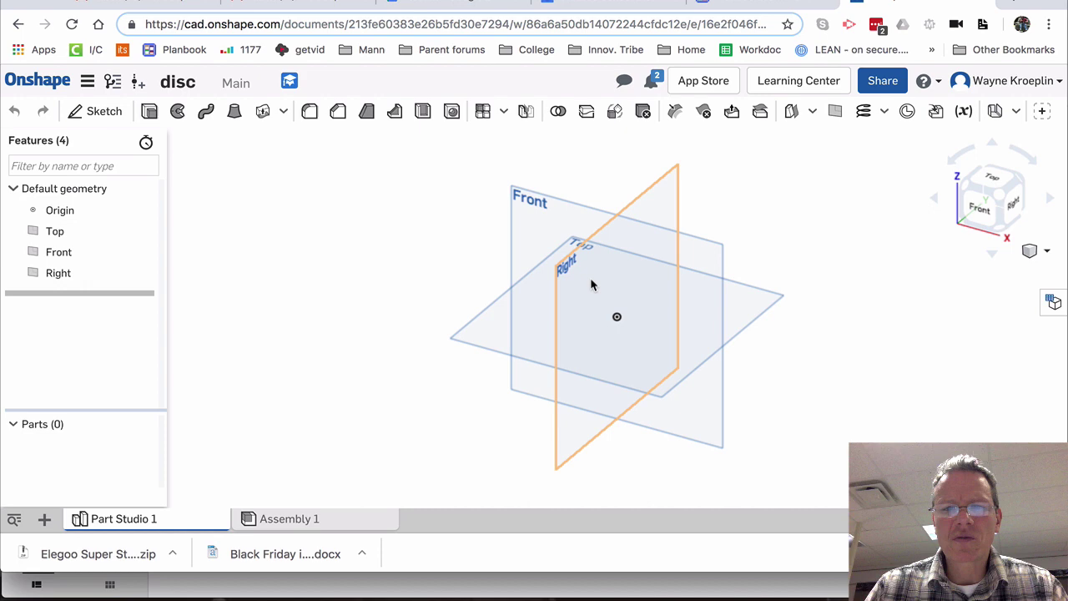
pyautogui.click(490, 318)
pyautogui.click(101, 111)
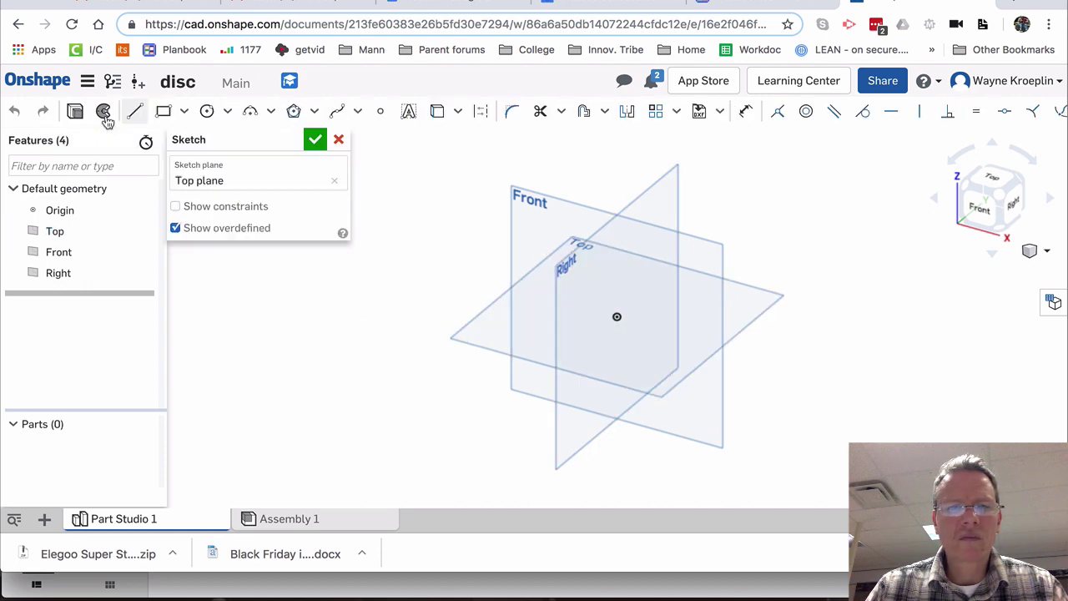
pyautogui.press('n')
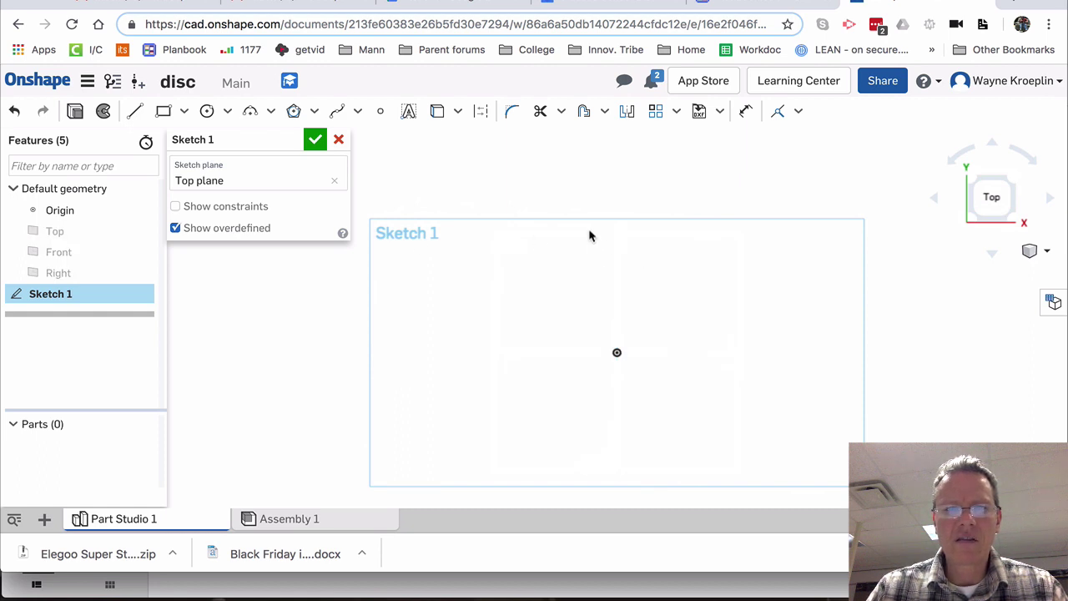
# Step: Sketch two concentric circles on the origin, about 7.9 in and 2.3 in in diameter, and finish the sketch
pyautogui.click(207, 111)
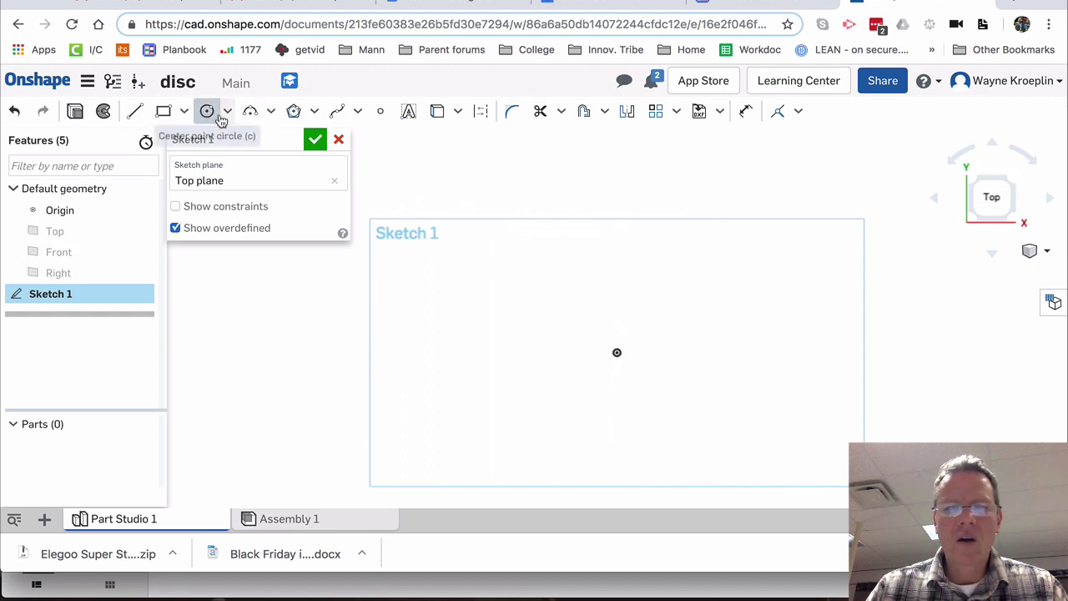
pyautogui.click(616, 352)
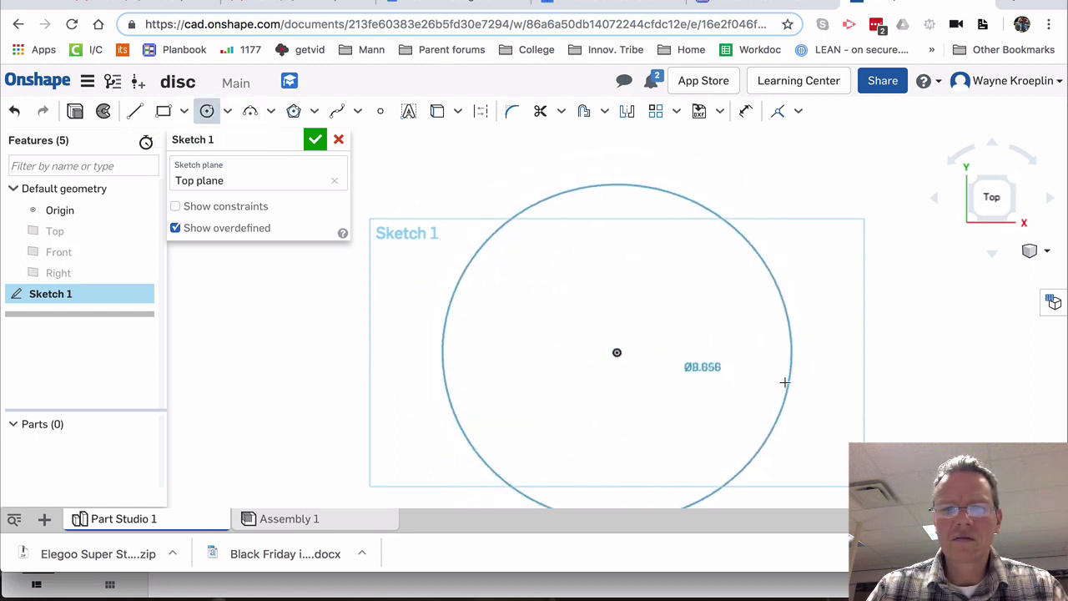
pyautogui.click(775, 381)
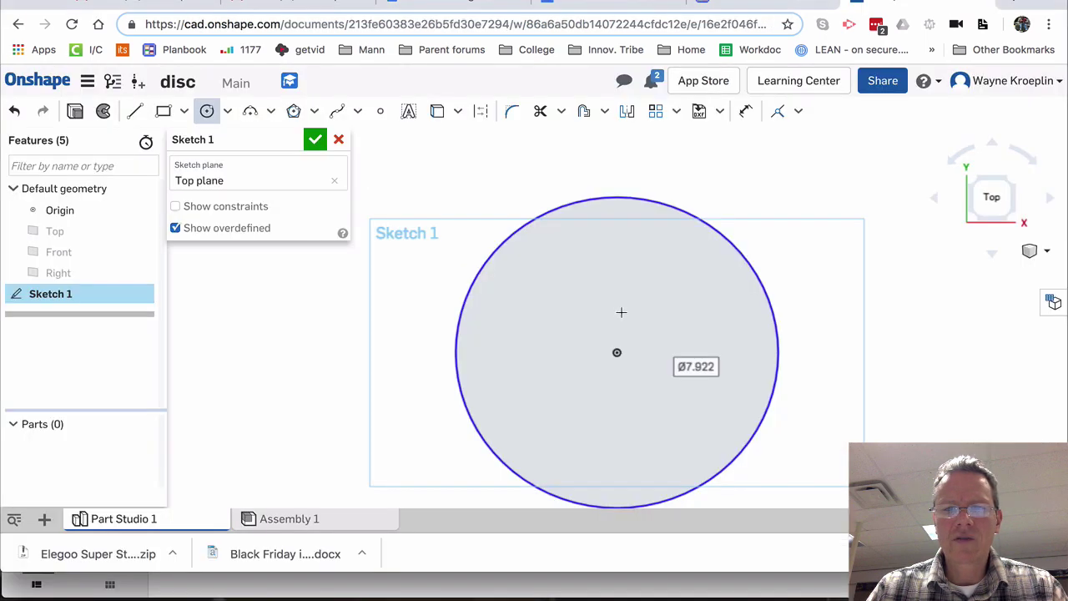
pyautogui.click(617, 352)
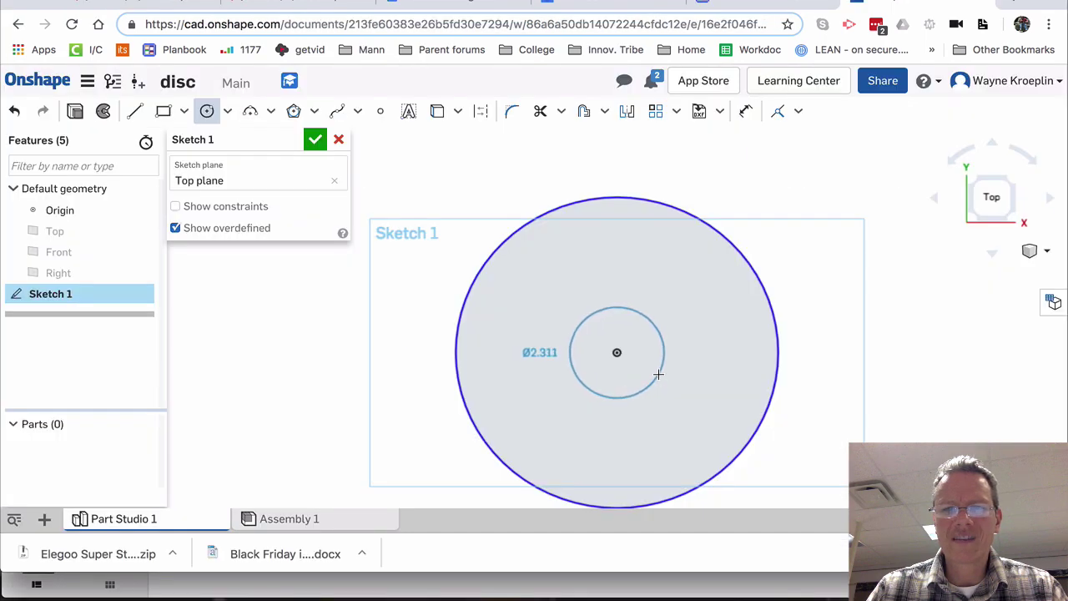
pyautogui.click(659, 373)
pyautogui.click(315, 140)
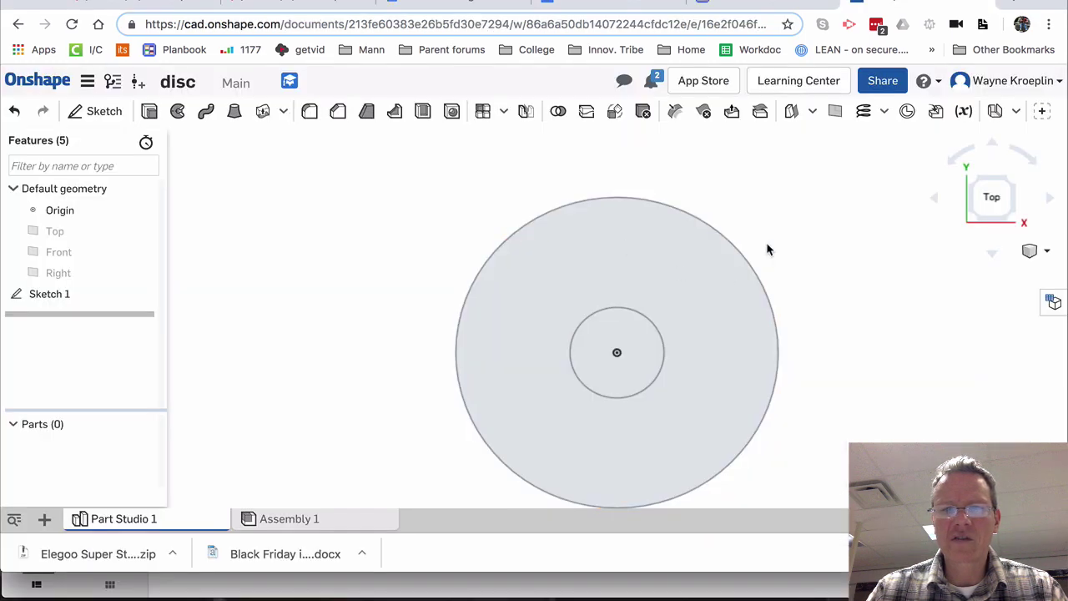
# Step: Extrude the ring region between the two circles as a new solid with a depth of 0.46 in
pyautogui.scroll(-1, 769, 250)
pyautogui.moveTo(761, 253); pyautogui.dragTo(699, 252, button='right')
pyautogui.click(693, 270)
pyautogui.rightClick(694, 270)
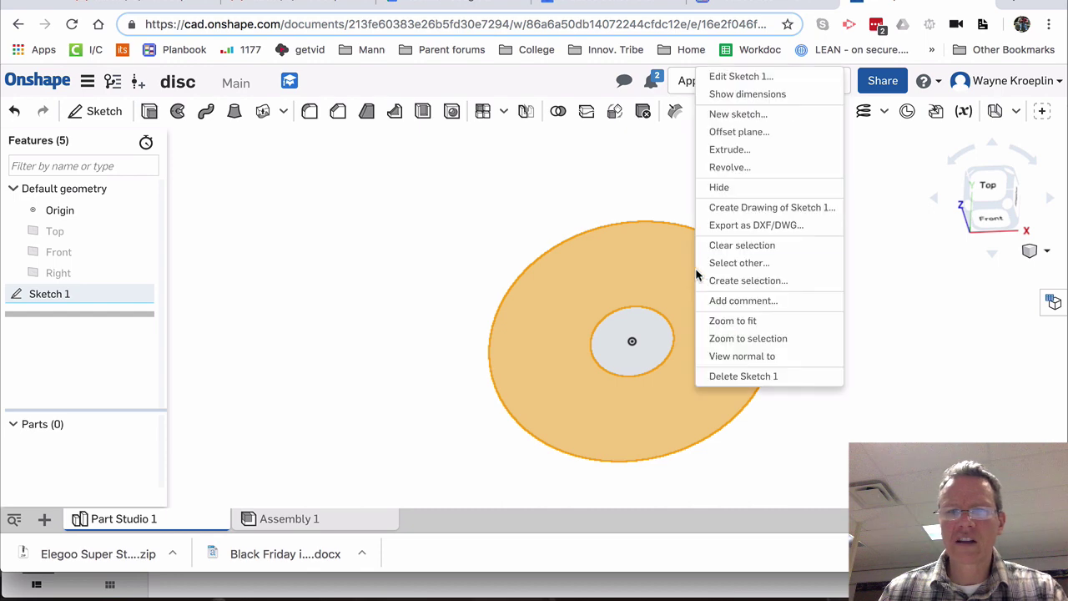
pyautogui.click(731, 152)
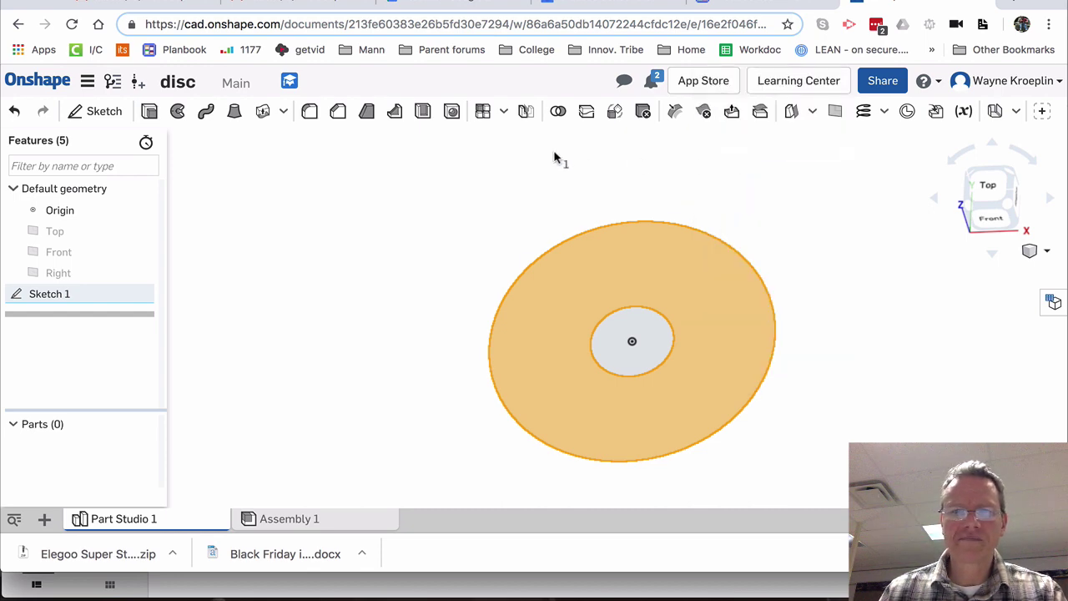
pyautogui.scroll(1, 627, 309)
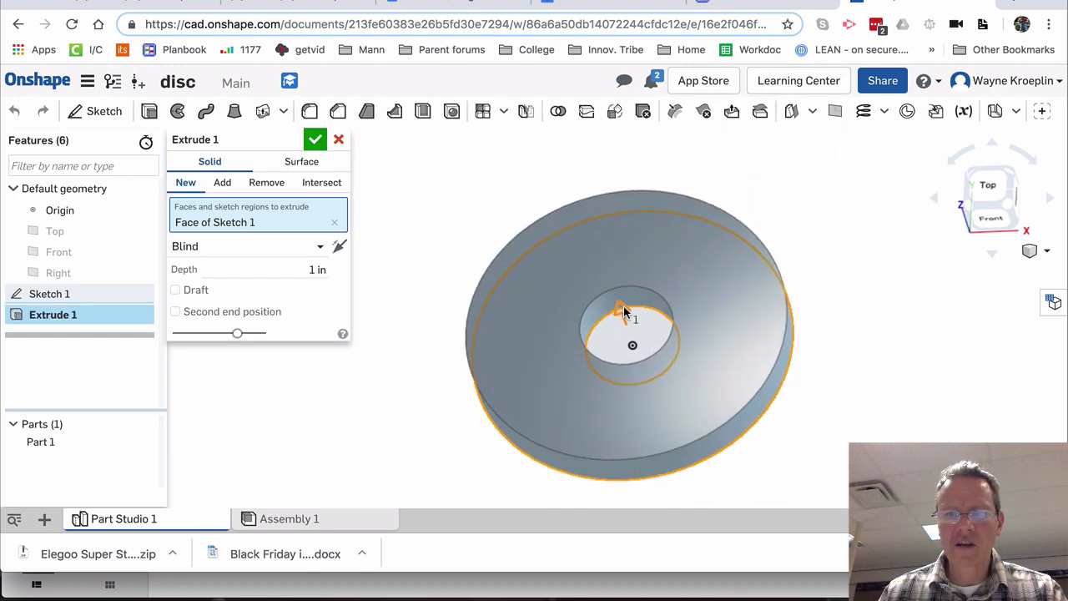
pyautogui.moveTo(626, 311); pyautogui.dragTo(627, 324)
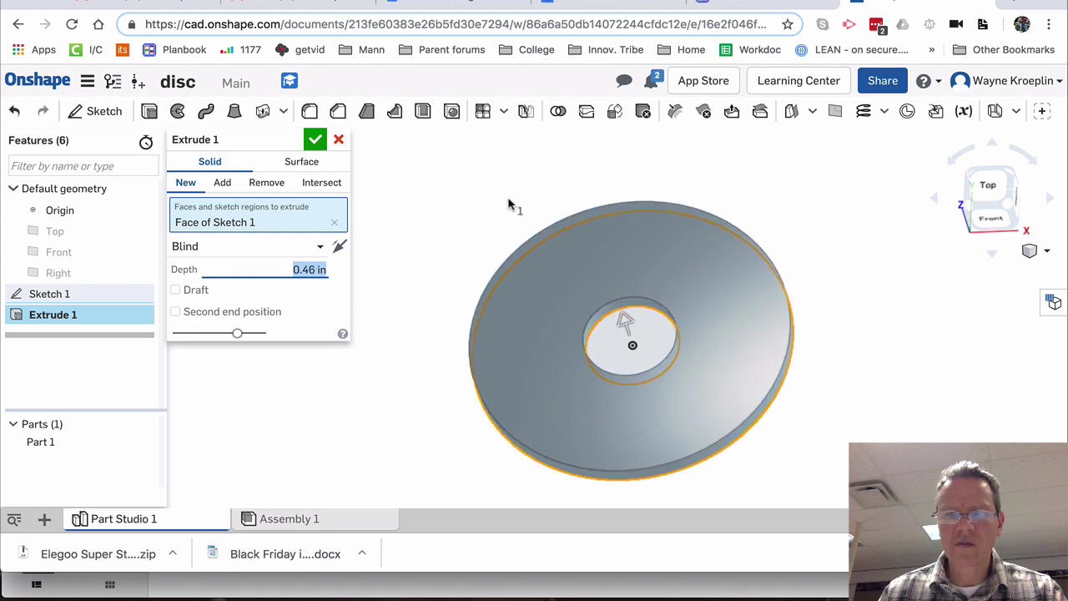
pyautogui.click(314, 139)
# Step: Compare the disc with the picture in the Google Slides deck, return to Onshape and start a sketch on the disc's top face
pyautogui.moveTo(439, 162); pyautogui.dragTo(429, 181, button='right')
pyautogui.hotkey('ctrl', '1')
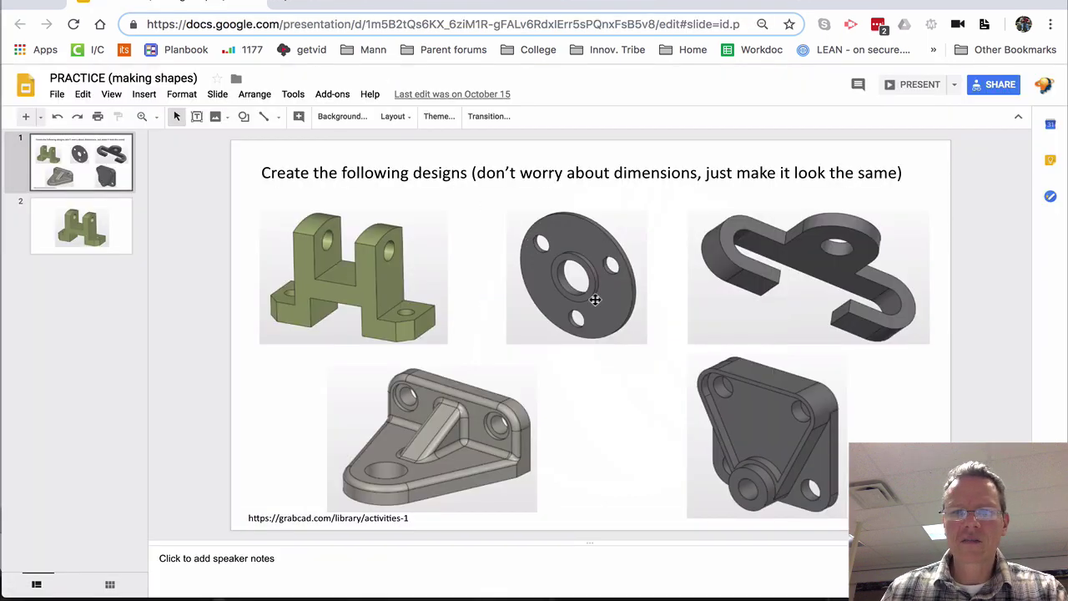
pyautogui.hotkey('ctrl', '9')
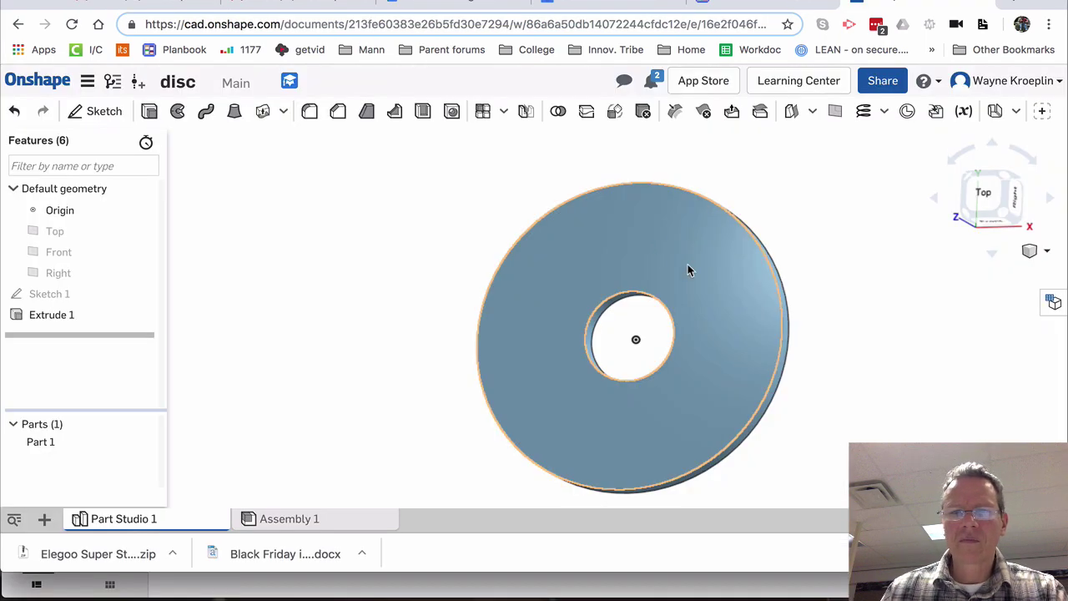
pyautogui.click(737, 302)
pyautogui.rightClick(735, 302)
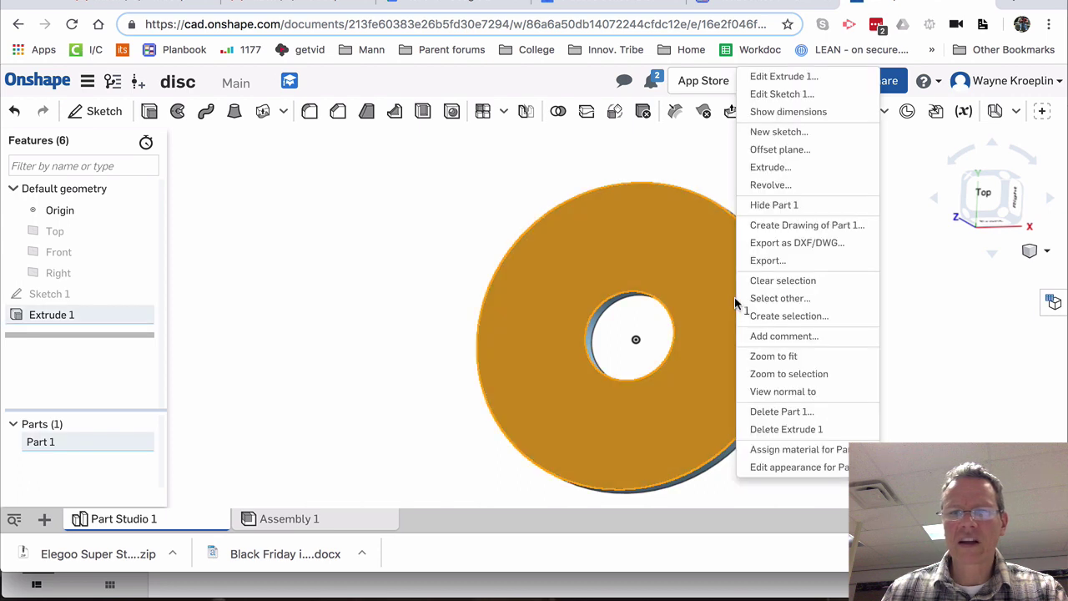
pyautogui.click(799, 134)
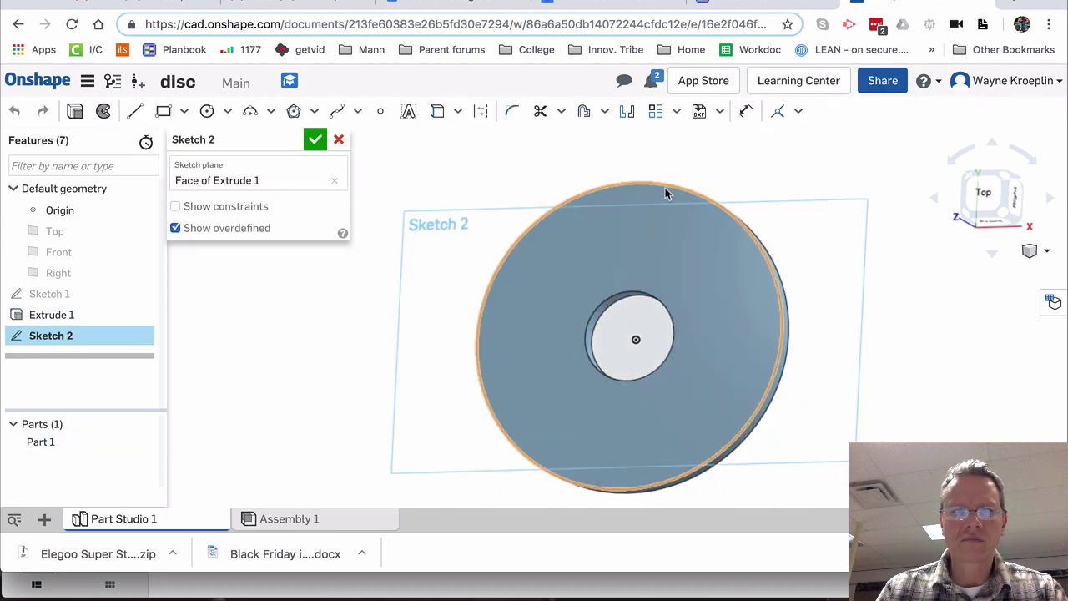
# Step: Sketch a circle about 0.92 in in diameter vertically above the disc's center, between the central hole and the outer edge
pyautogui.click(207, 111)
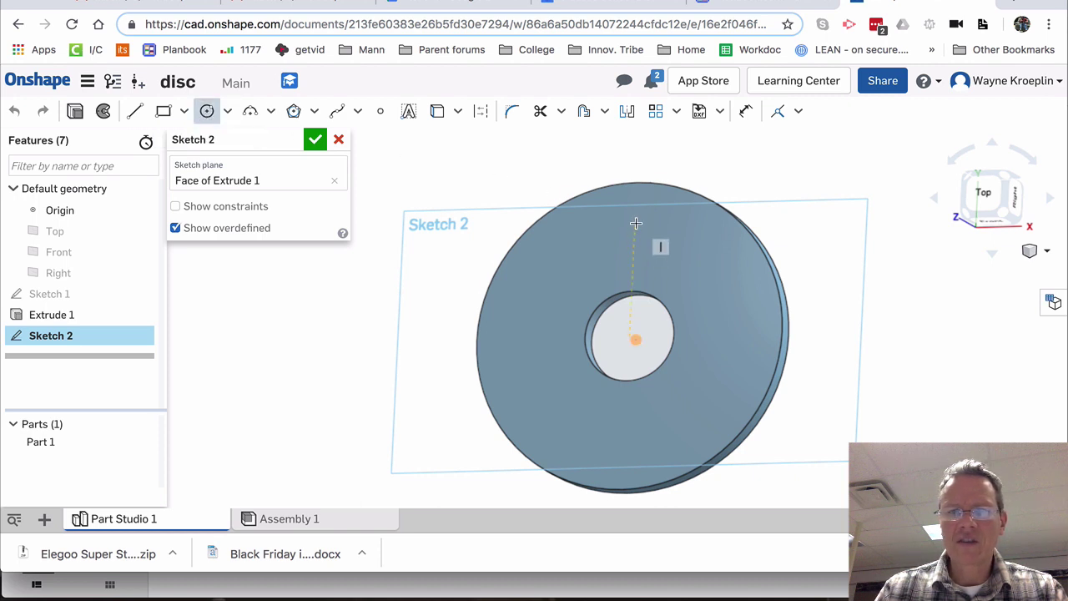
pyautogui.press('Escape')
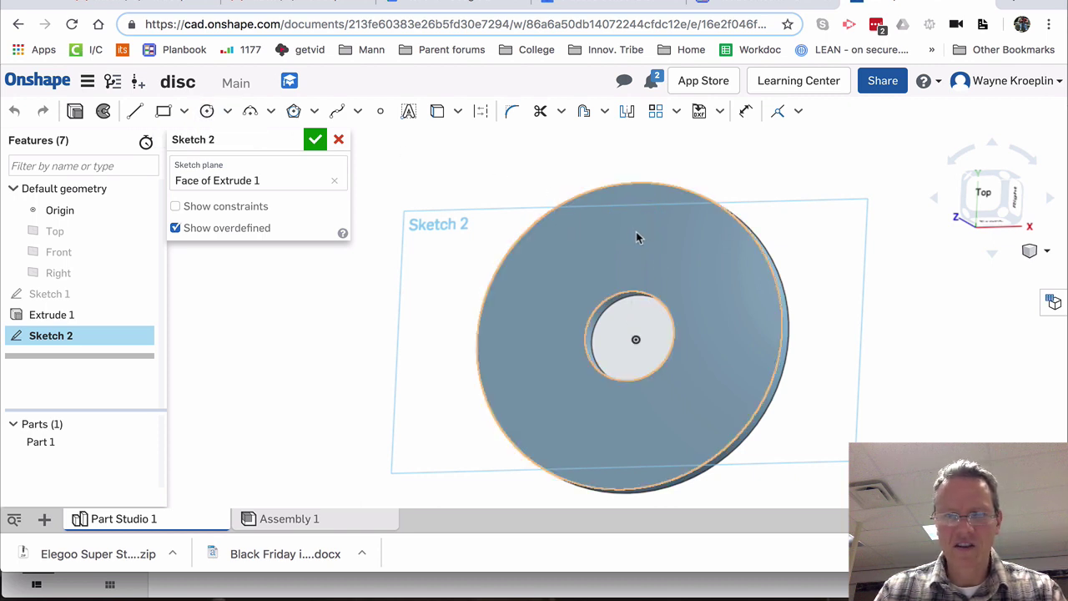
pyautogui.press('n')
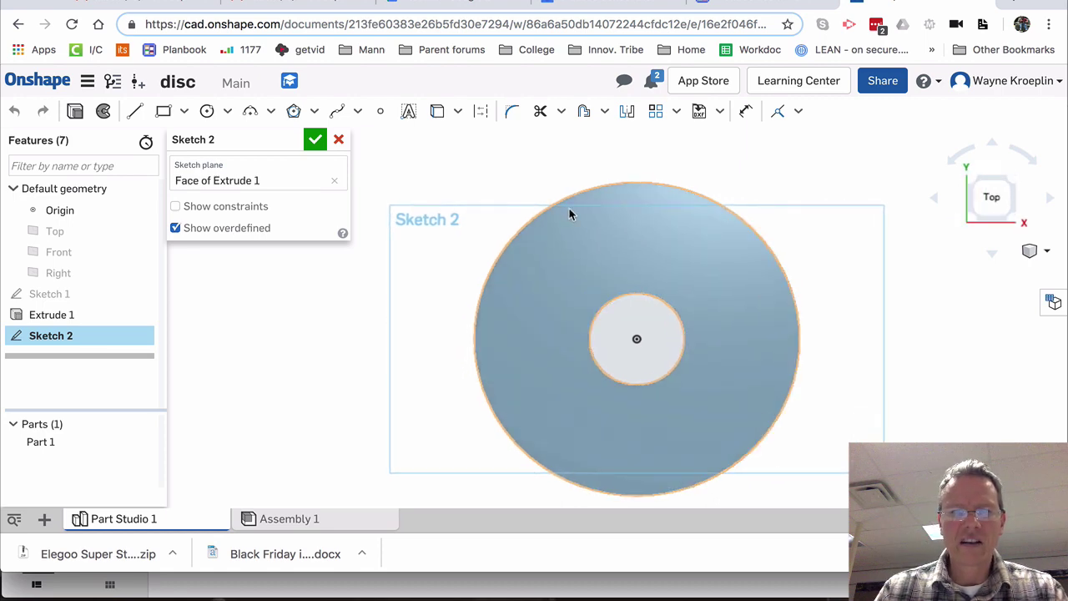
pyautogui.click(207, 111)
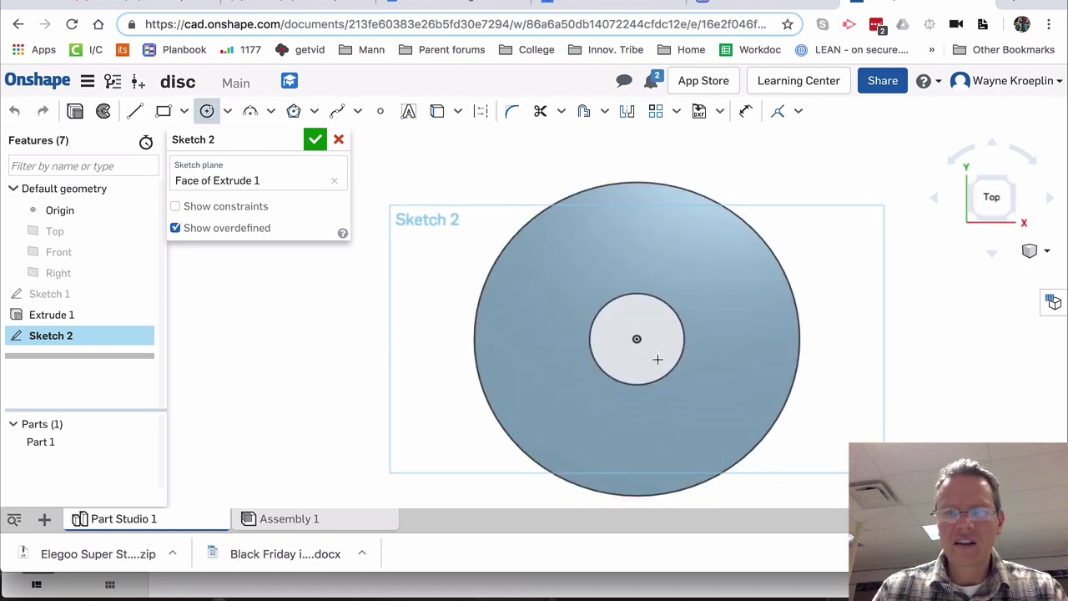
pyautogui.click(638, 237)
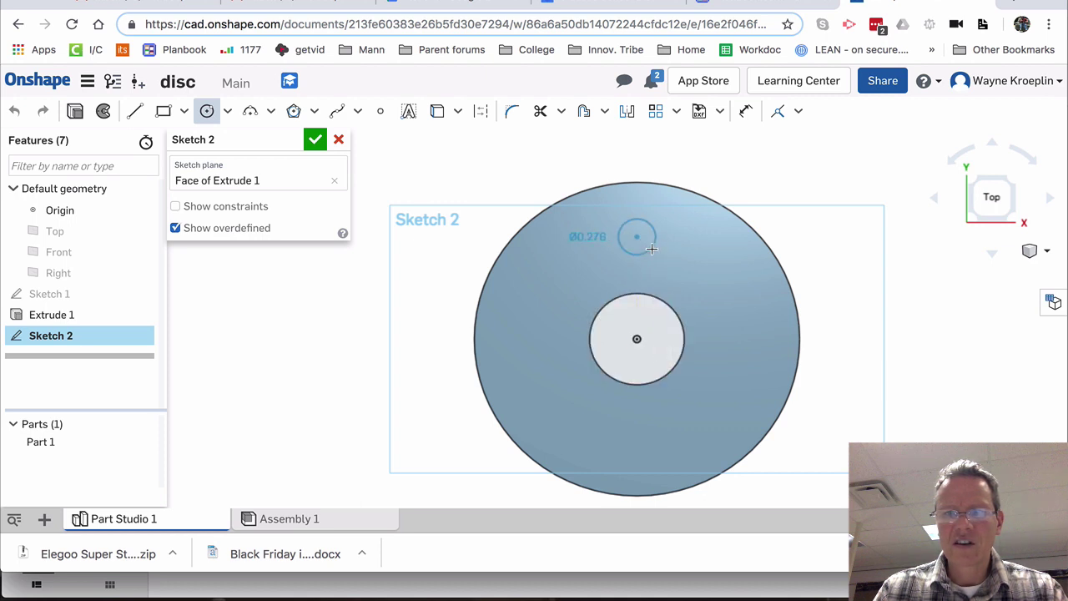
pyautogui.click(651, 250)
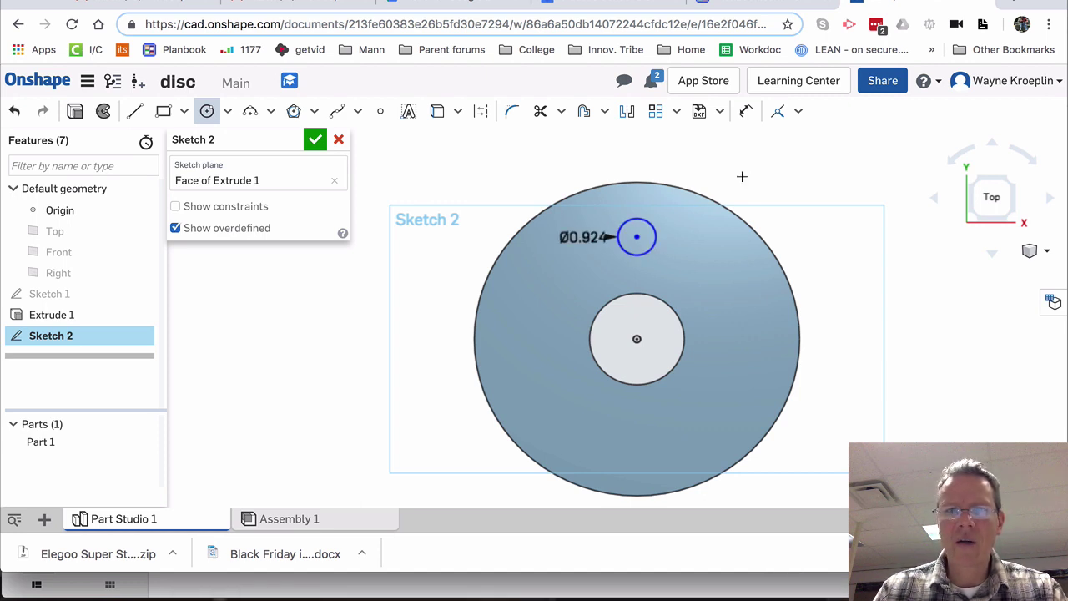
# Step: Create a circular sketch pattern of the small circle around the disc's center with 3 instances spread over 240°
pyautogui.click(677, 113)
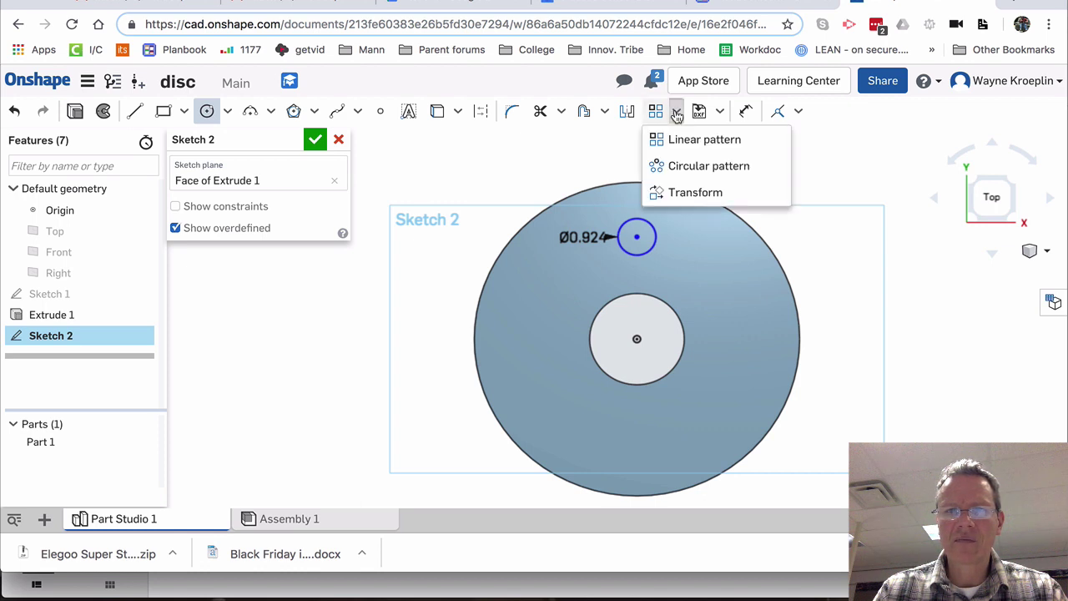
pyautogui.click(690, 170)
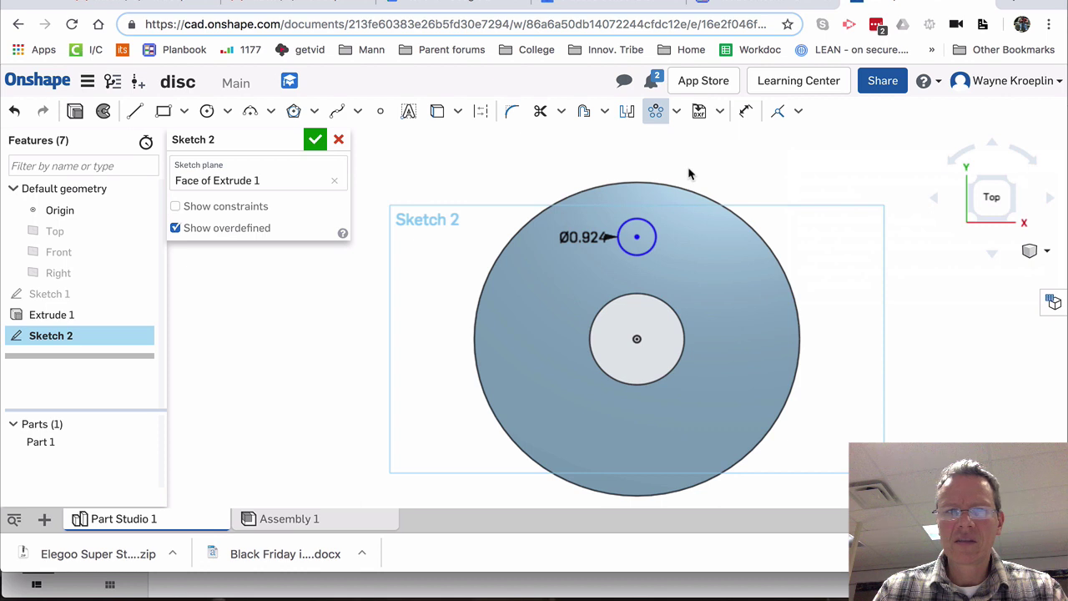
pyautogui.click(642, 229)
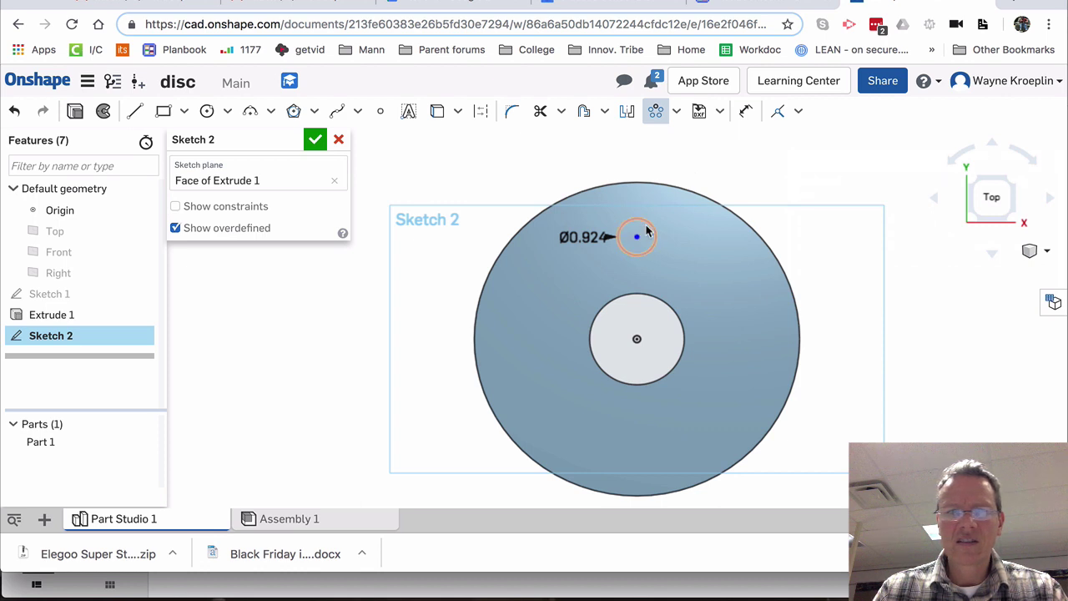
pyautogui.click(643, 233)
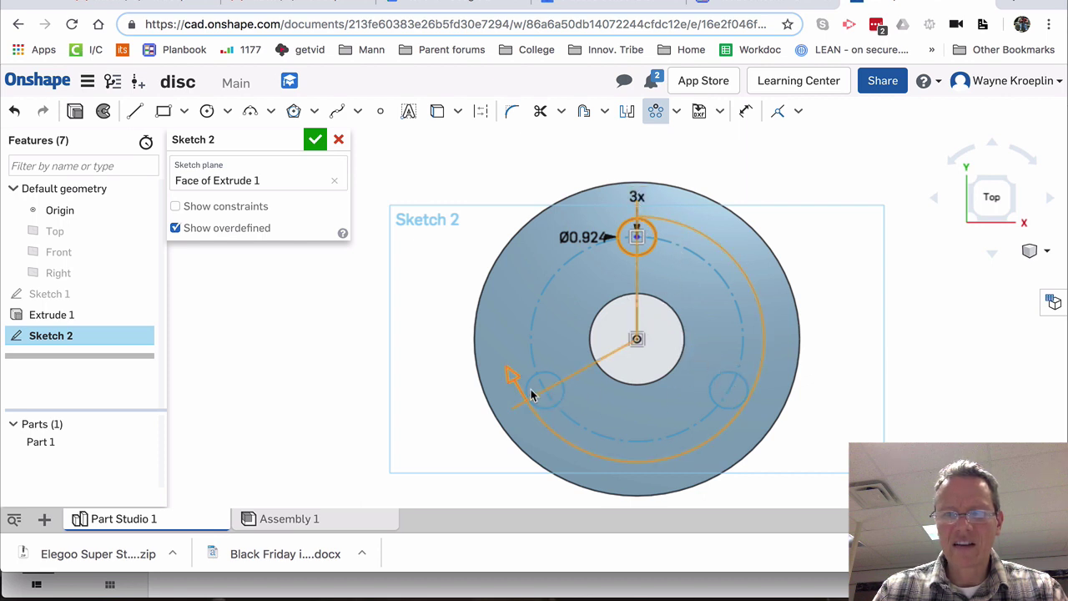
pyautogui.moveTo(511, 377); pyautogui.dragTo(503, 331)
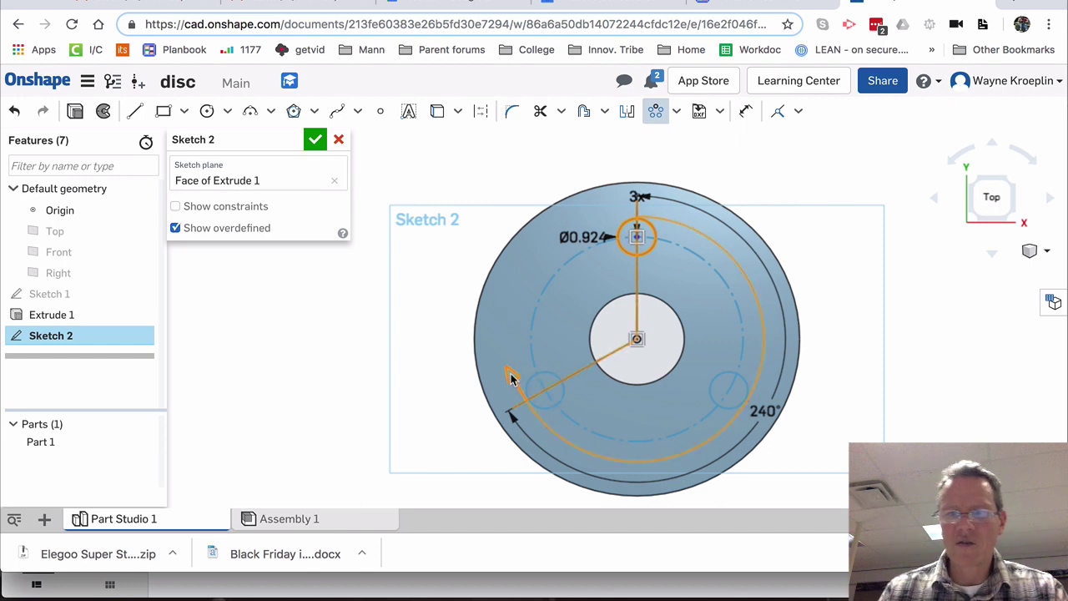
pyautogui.moveTo(511, 375); pyautogui.dragTo(583, 368)
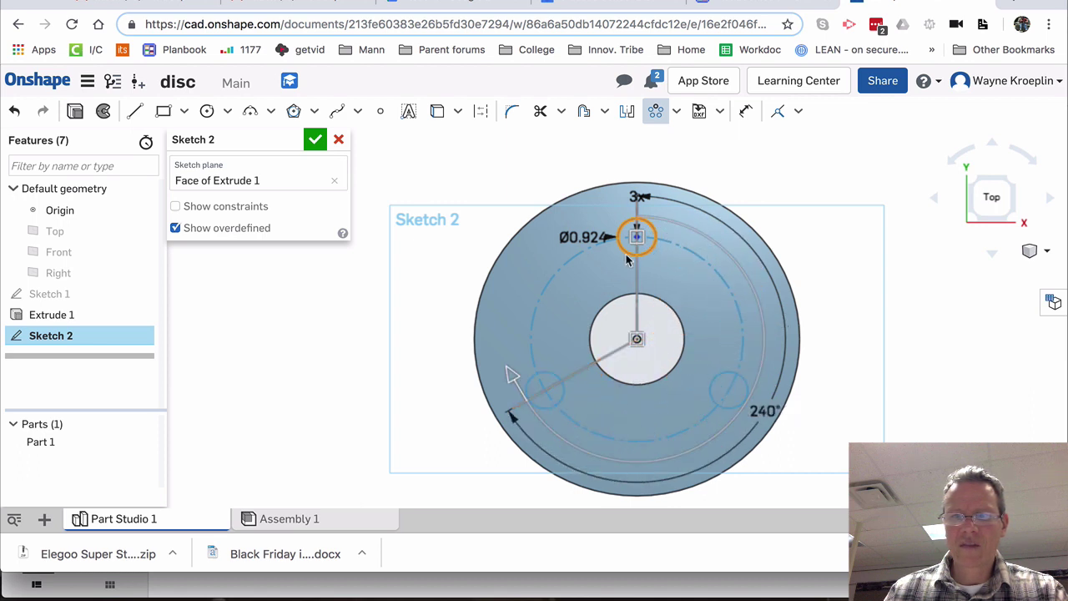
# Step: Set the circular pattern to 5 instances and extend its spread to 288°
pyautogui.click(634, 195)
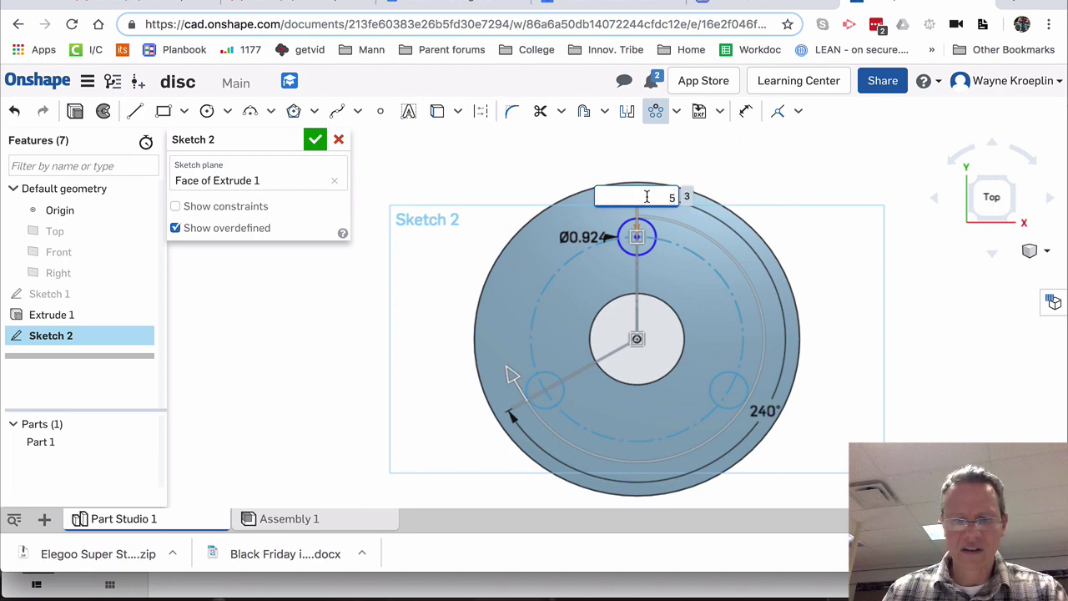
pyautogui.press('Return')
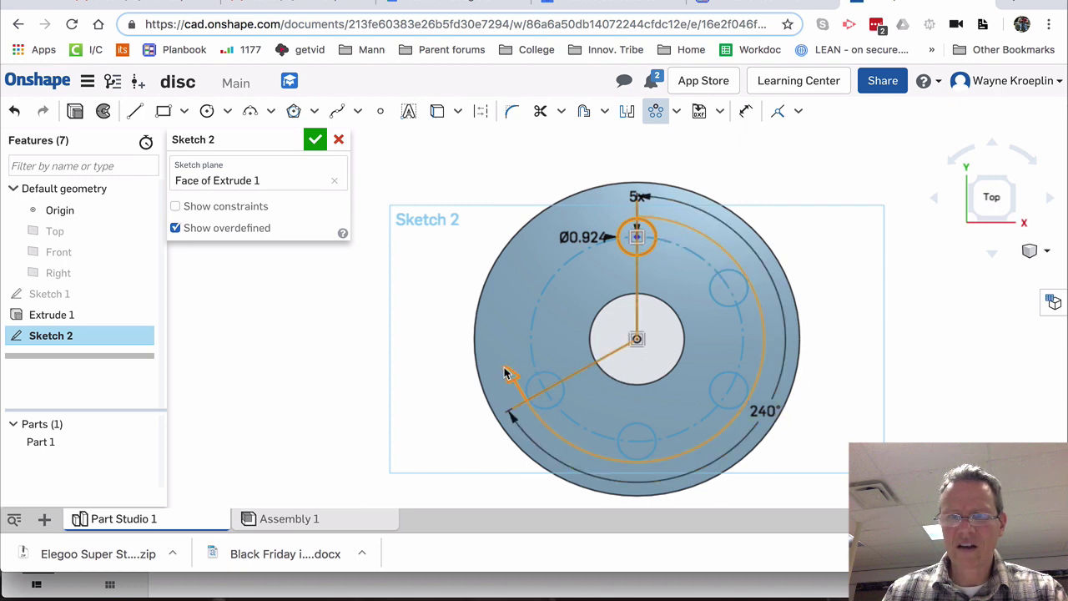
pyautogui.moveTo(505, 373); pyautogui.dragTo(548, 282)
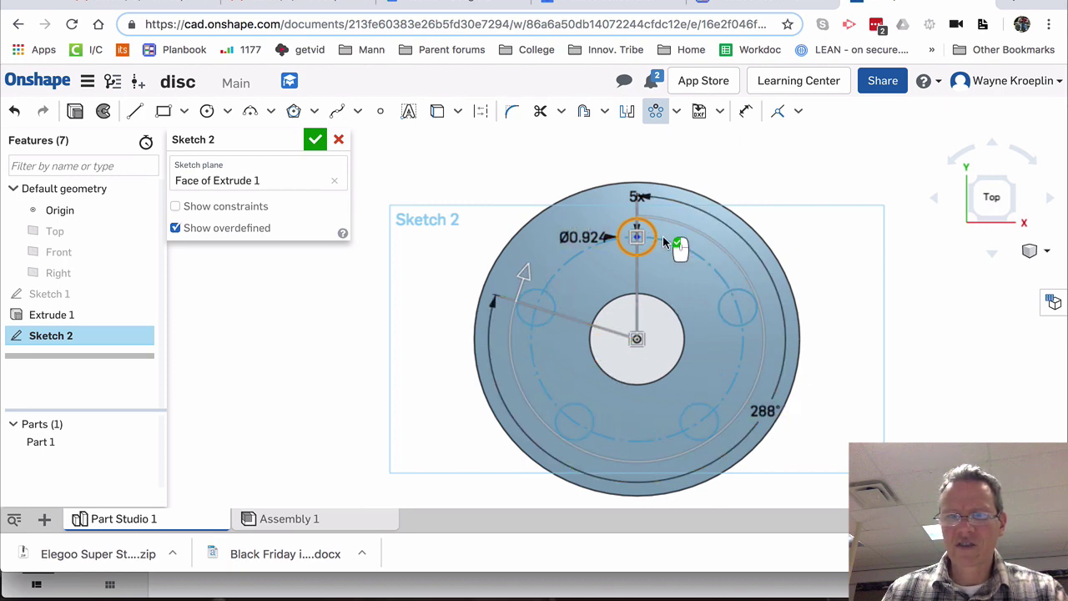
# Step: Set the circular pattern to 3 instances and reduce its spread to 240° so the circles are evenly spaced
pyautogui.doubleClick(639, 197)
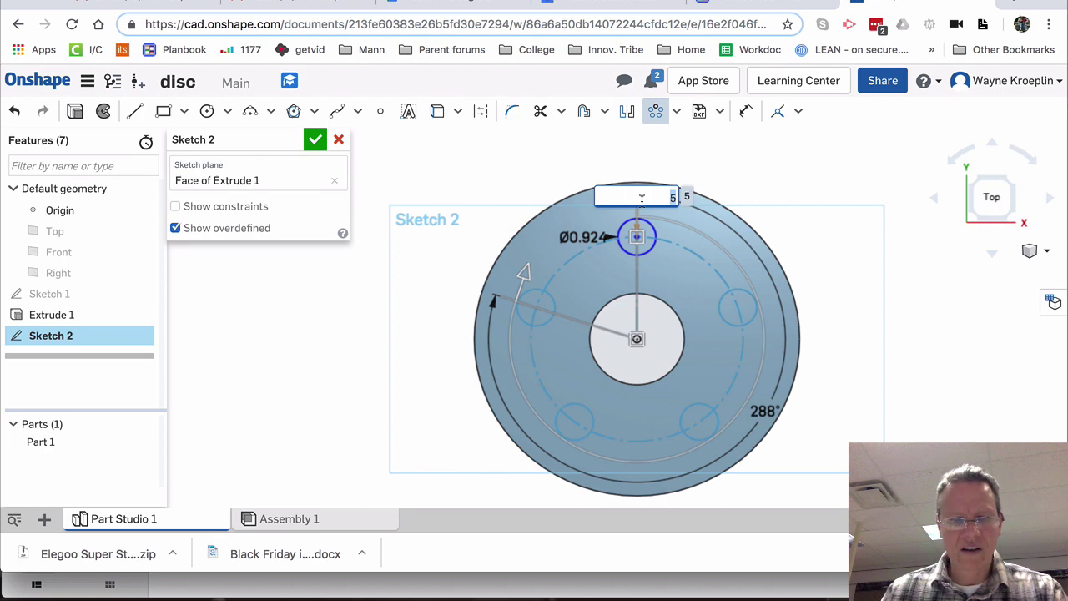
pyautogui.write('3')
pyautogui.press('Return')
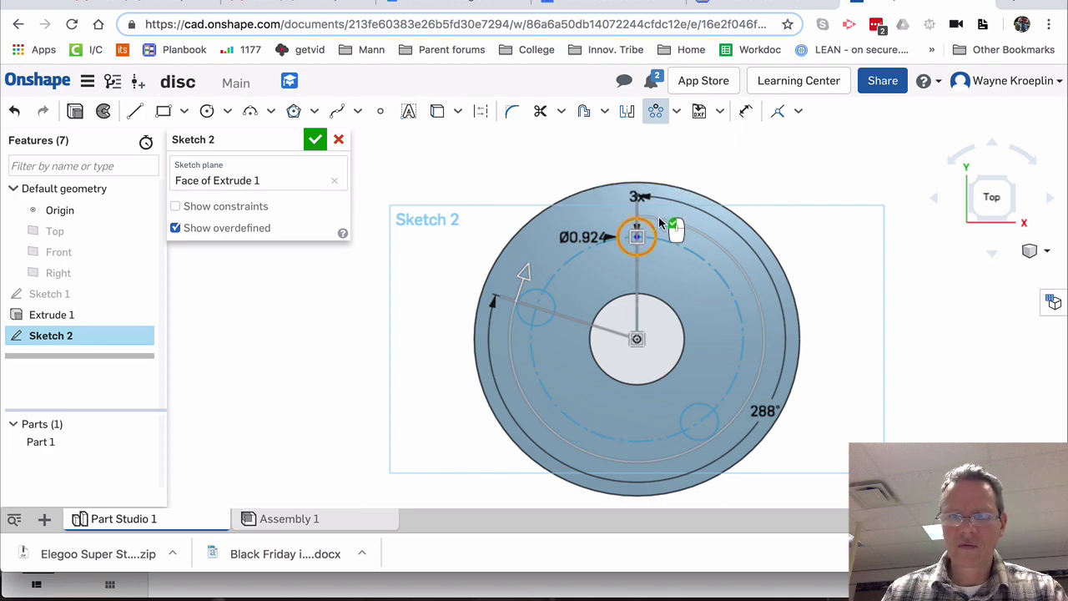
pyautogui.moveTo(519, 294); pyautogui.dragTo(511, 377)
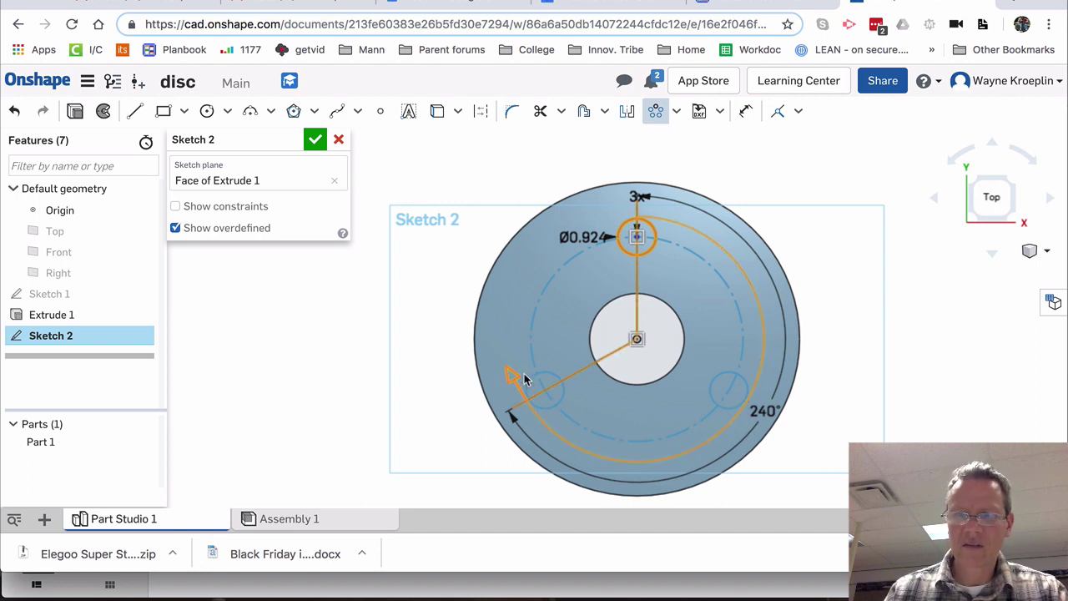
# Step: Finish the sketch and cut the three small circles through the entire disc with a Remove extrude set to Through all
pyautogui.click(316, 140)
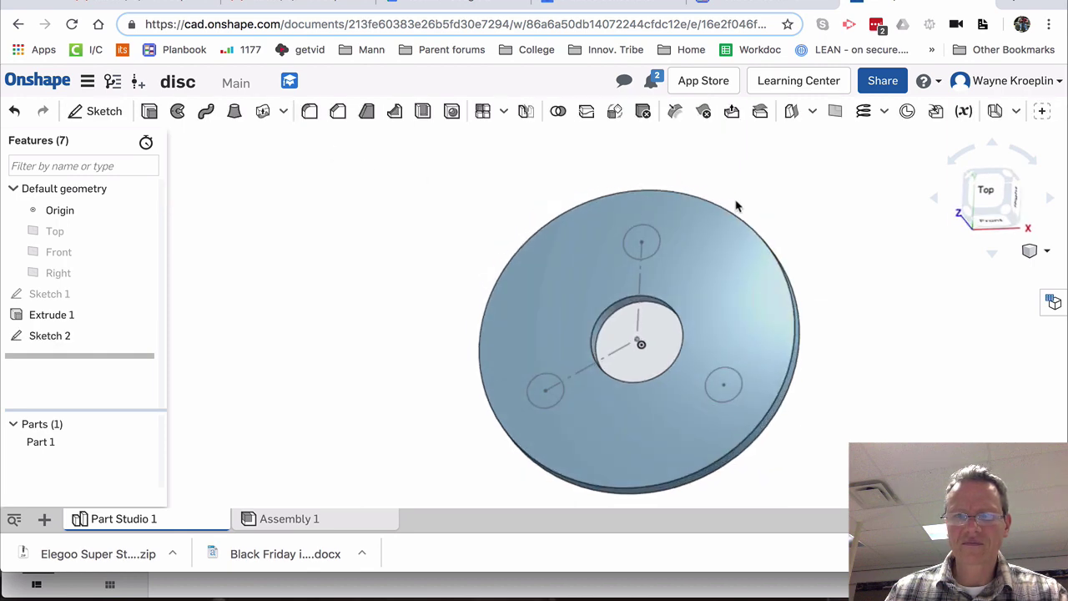
pyautogui.scroll(3, 676, 236)
pyautogui.click(635, 249)
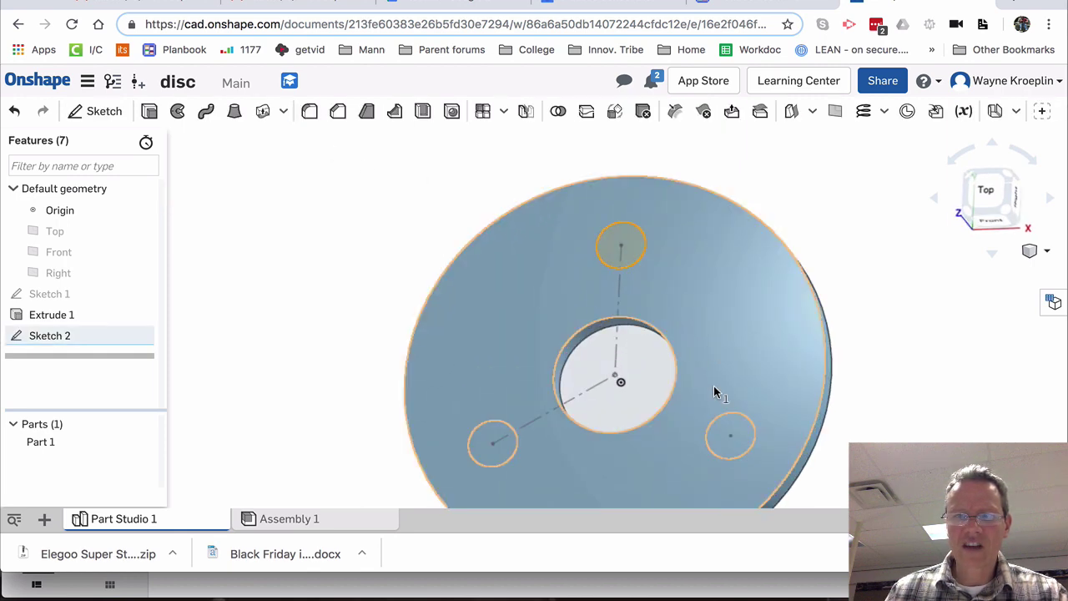
pyautogui.click(743, 427)
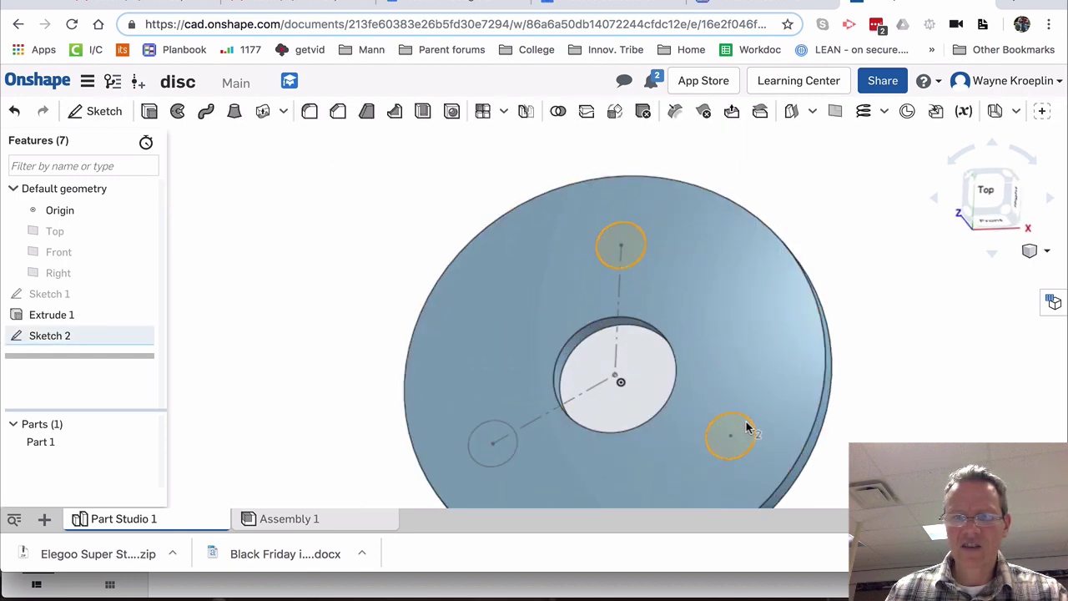
pyautogui.click(513, 449)
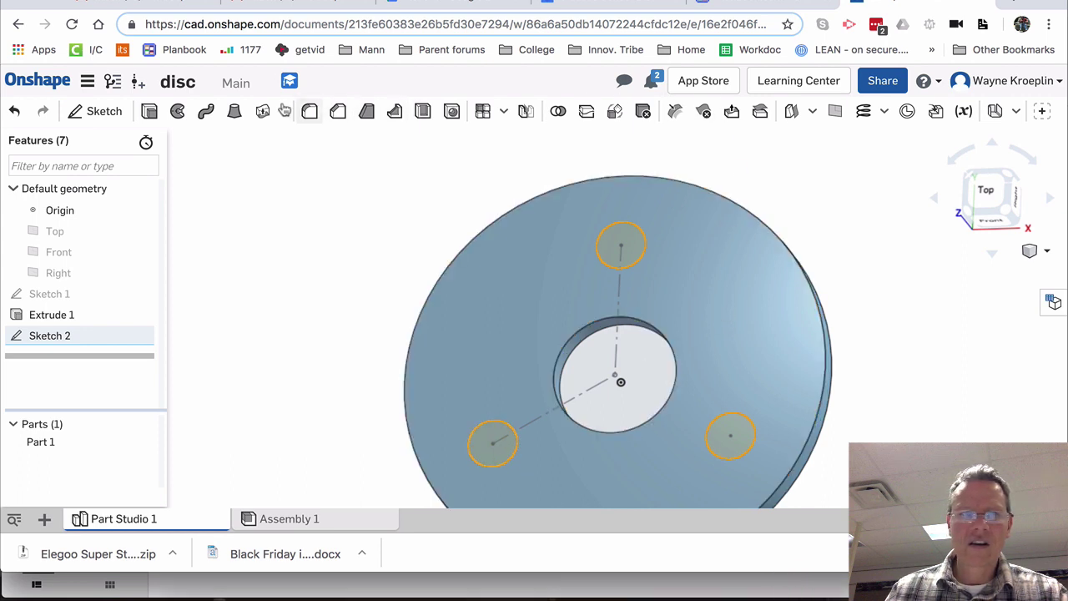
pyautogui.click(149, 111)
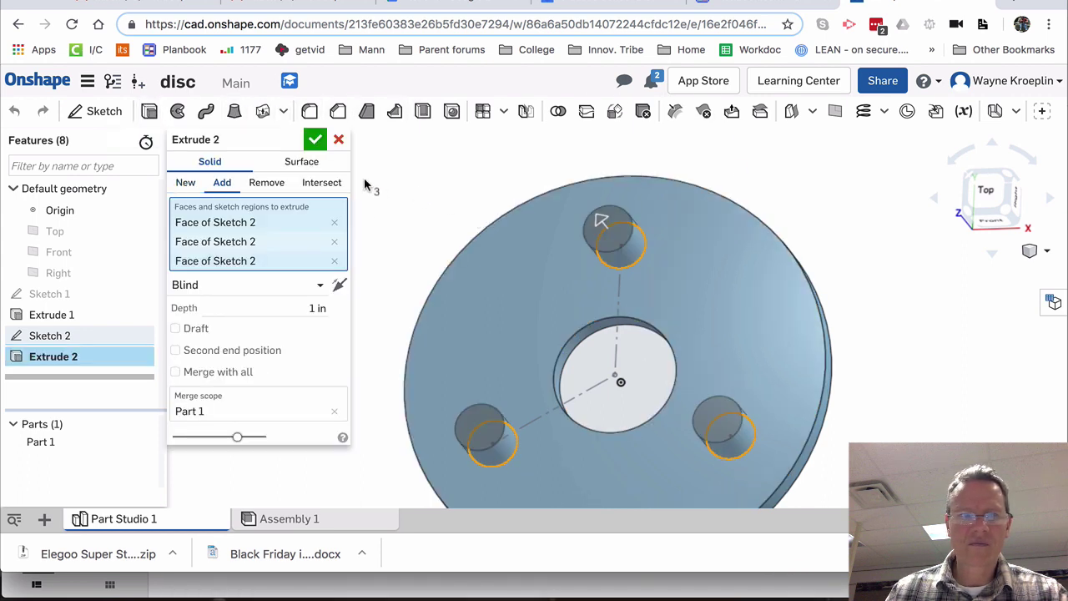
pyautogui.click(267, 182)
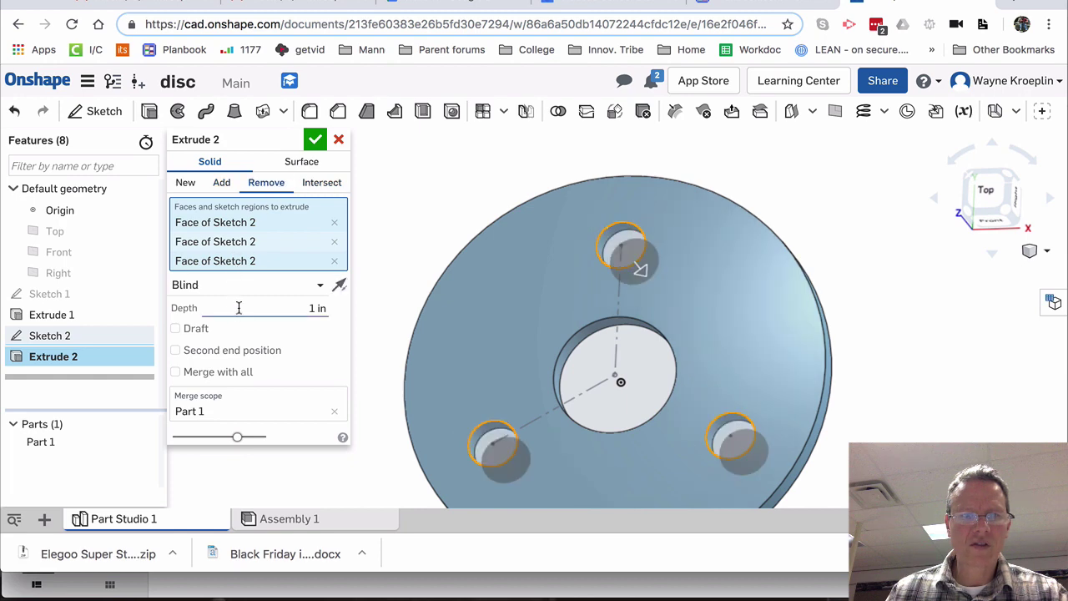
pyautogui.click(243, 288)
pyautogui.click(228, 437)
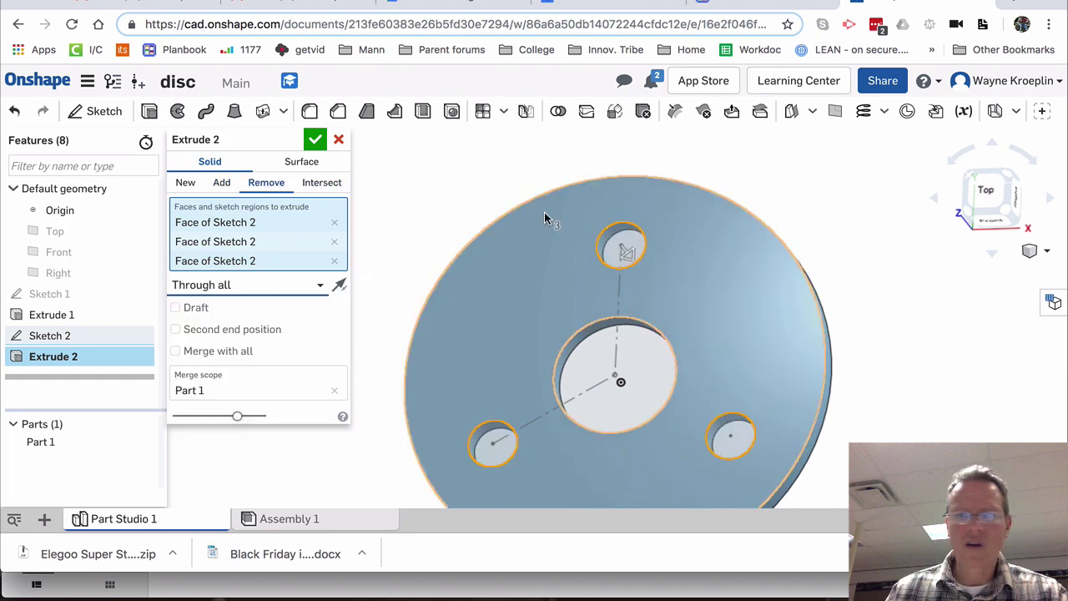
pyautogui.click(314, 139)
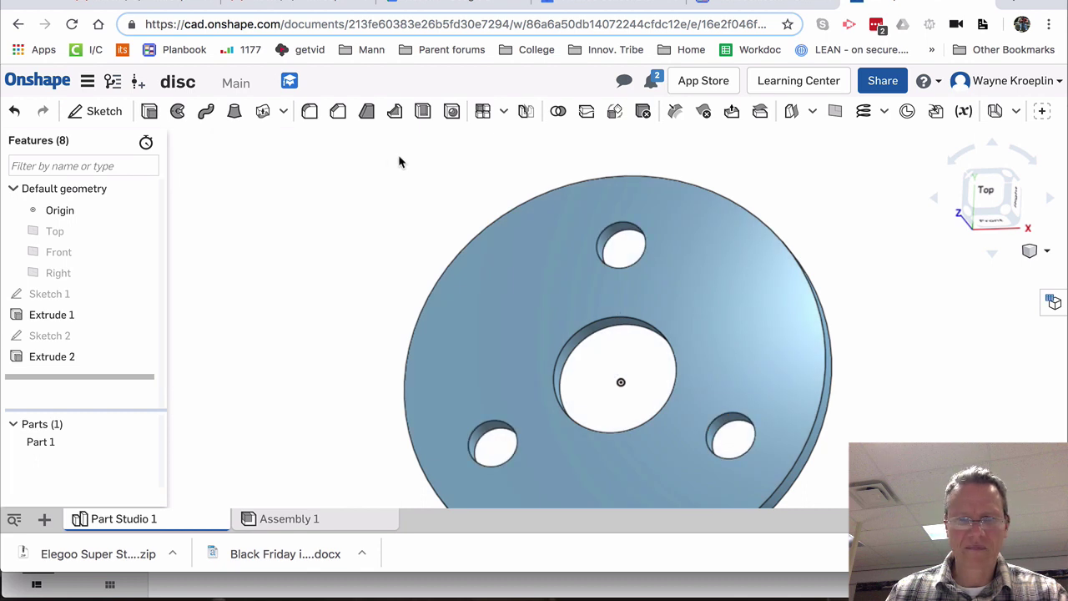
# Step: Reopen the small-hole sketch to review its circular pattern and the pattern tool choices, and close it without edits
pyautogui.doubleClick(57, 338)
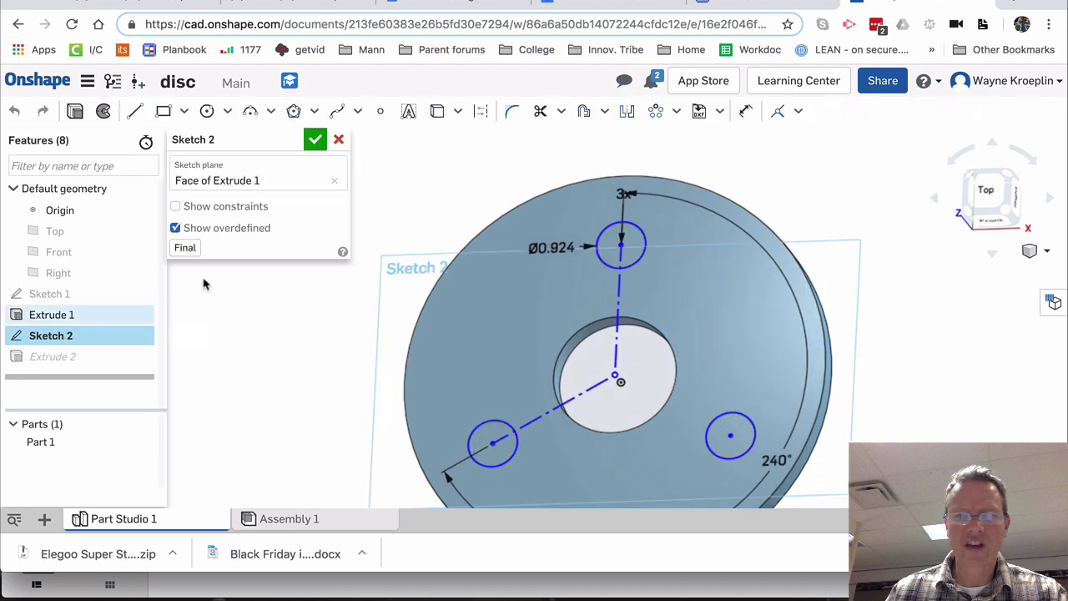
pyautogui.click(676, 114)
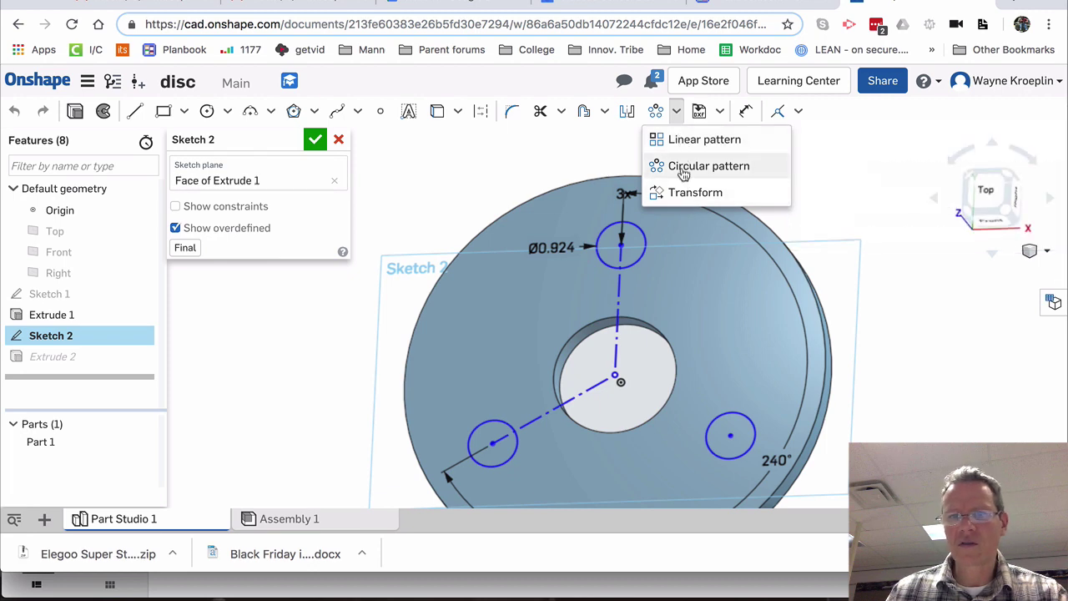
pyautogui.click(498, 170)
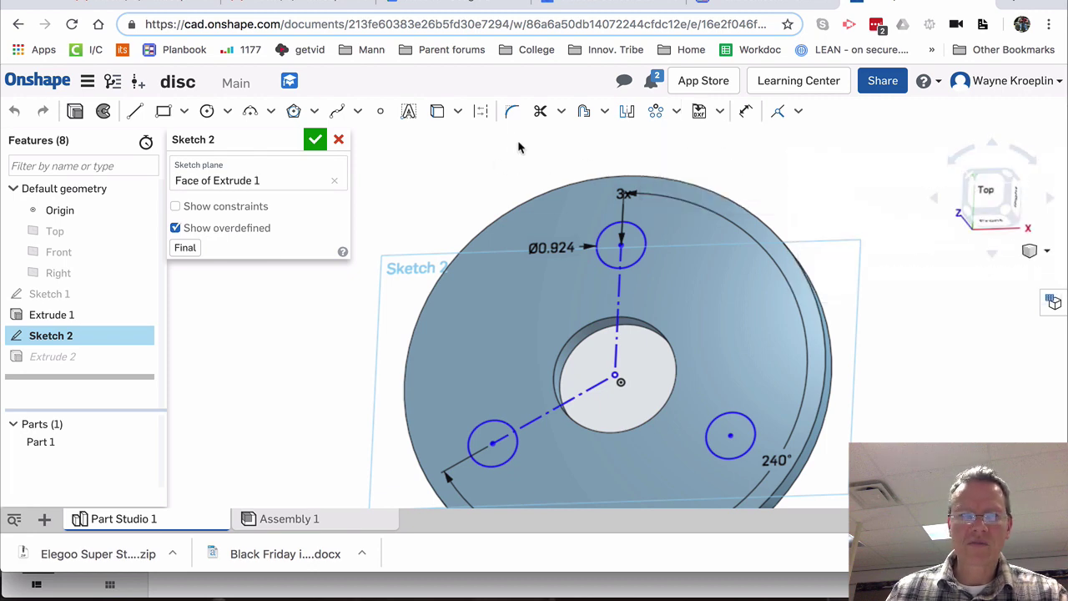
pyautogui.click(314, 140)
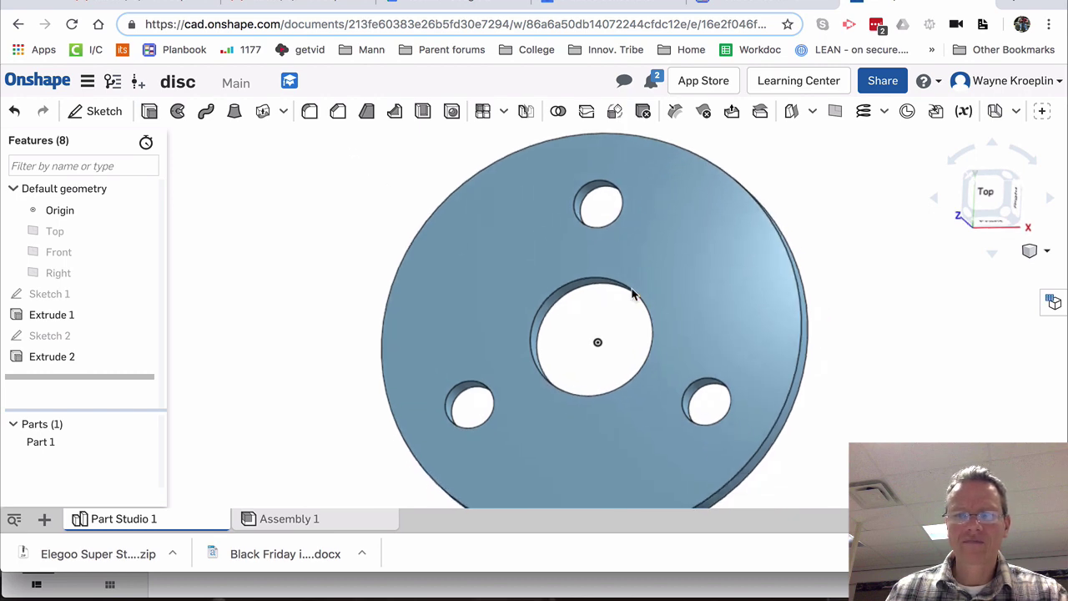
# Step: Sketch a circle about 2.99 in in diameter on the disc's top face, concentric with the central hole, and finish the sketch
pyautogui.click(651, 285)
pyautogui.rightClick(651, 284)
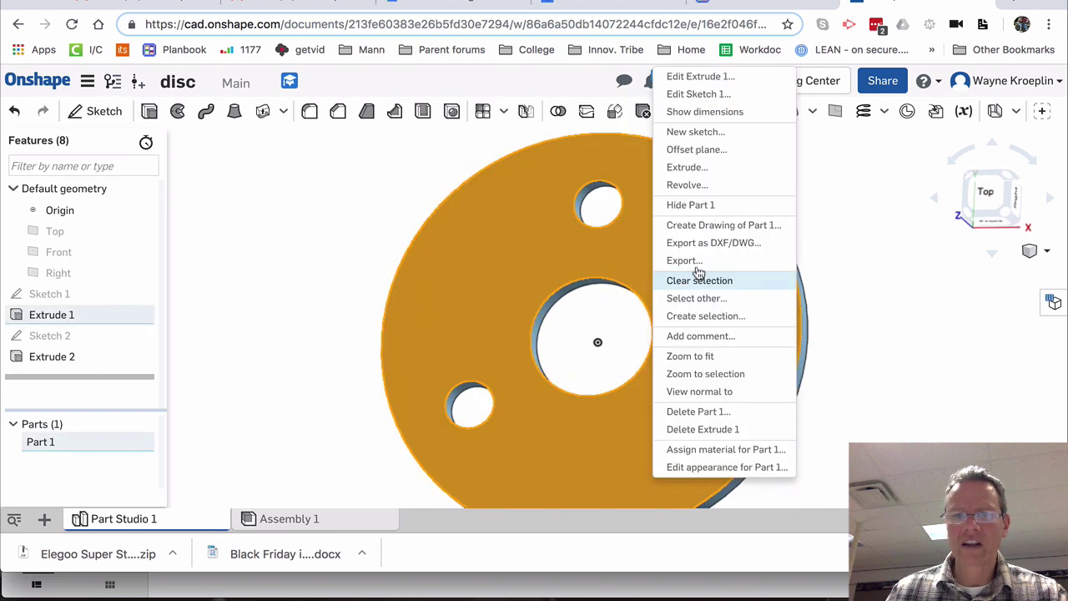
pyautogui.click(701, 134)
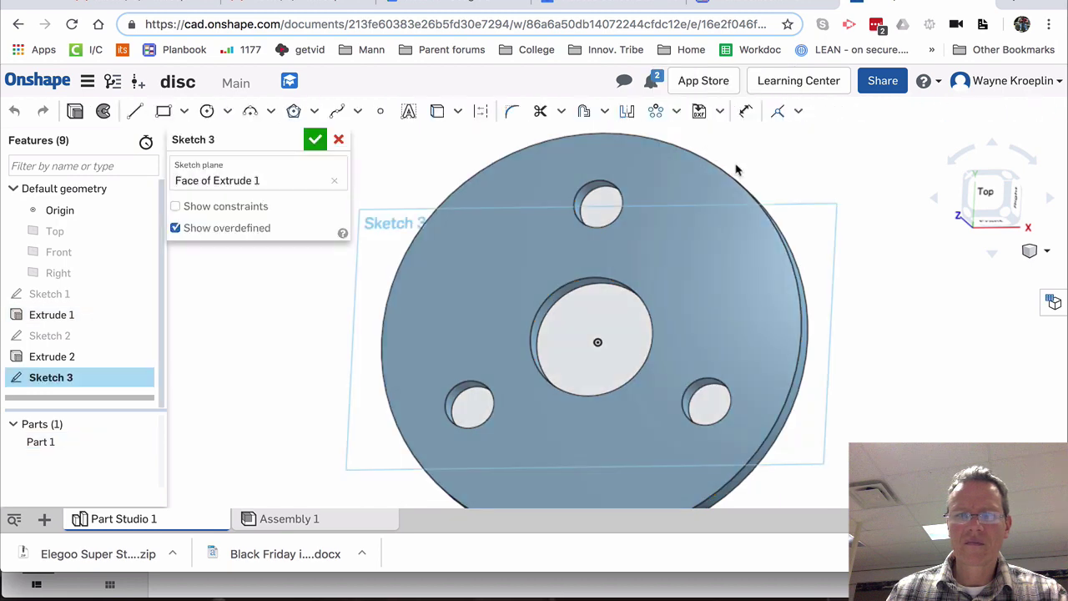
pyautogui.press('n')
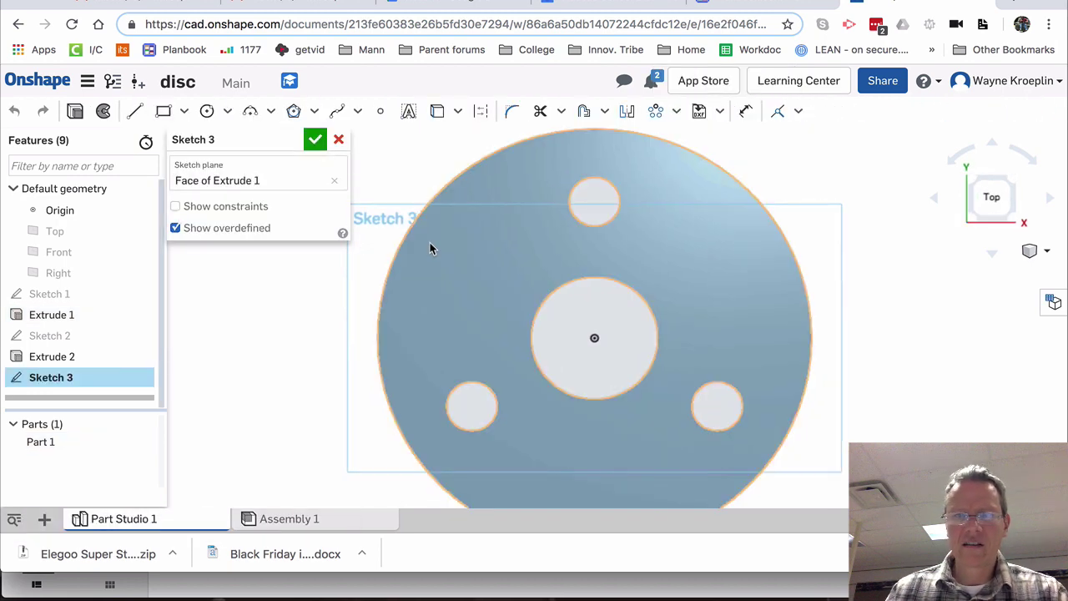
pyautogui.scroll(-2, 488, 264)
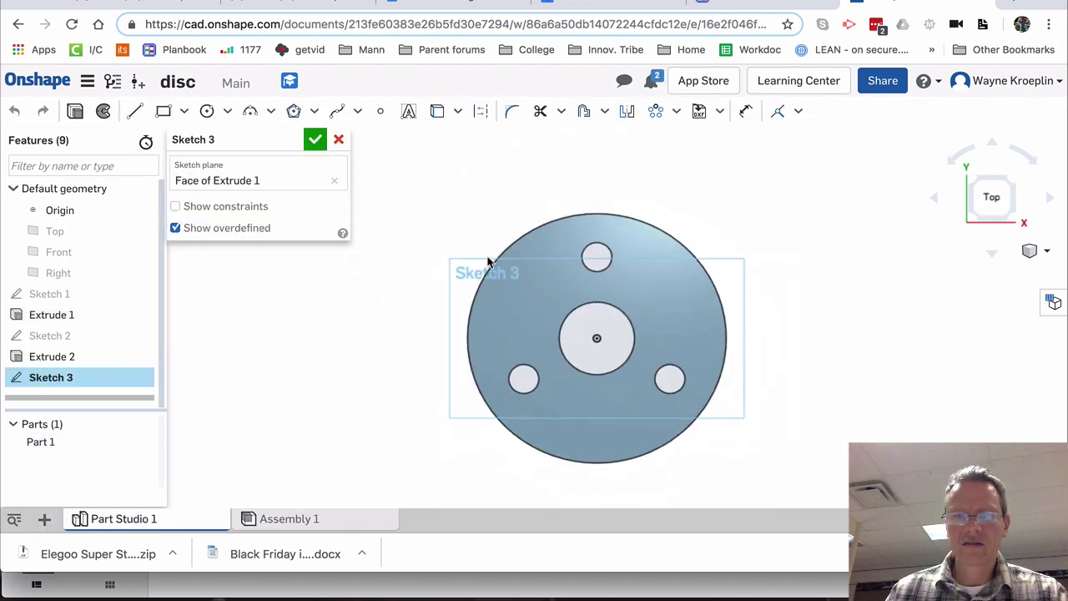
pyautogui.scroll(1, 488, 265)
pyautogui.scroll(4, 570, 398)
pyautogui.scroll(1, 570, 399)
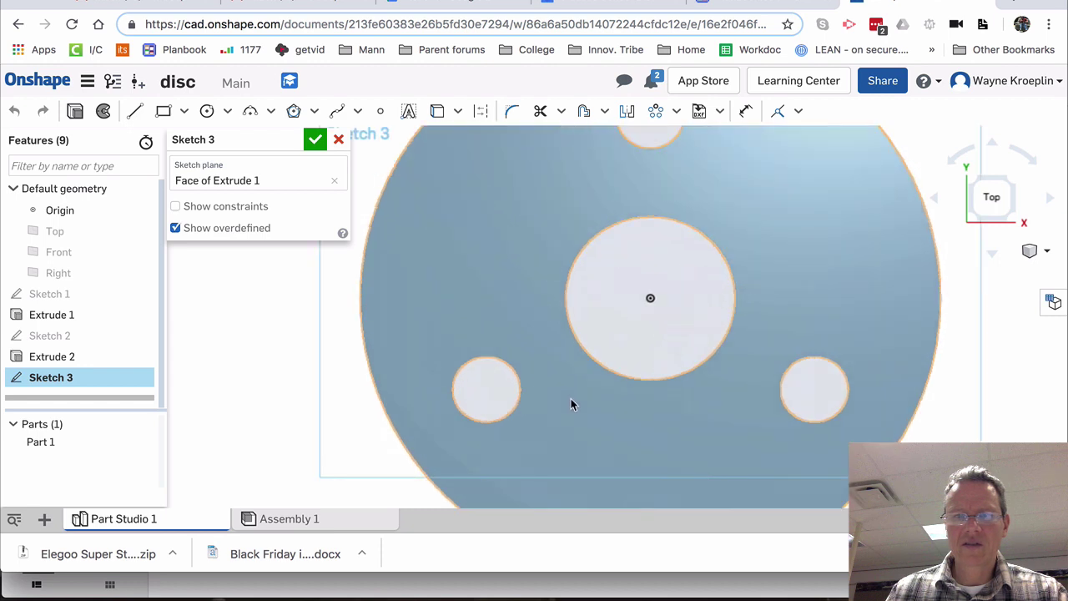
pyautogui.scroll(-1, 571, 399)
pyautogui.click(207, 112)
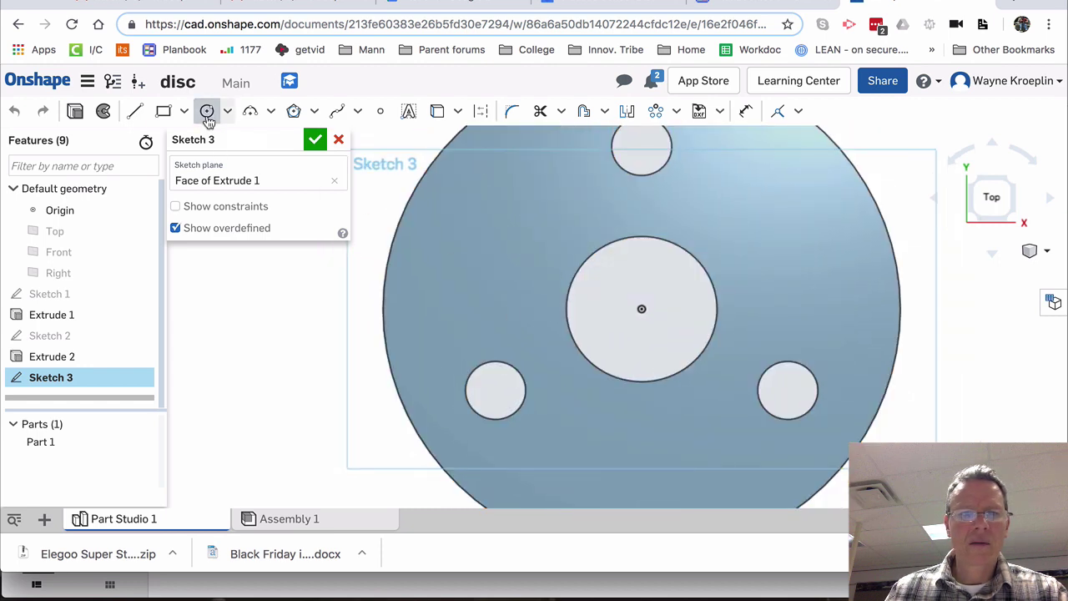
pyautogui.click(641, 310)
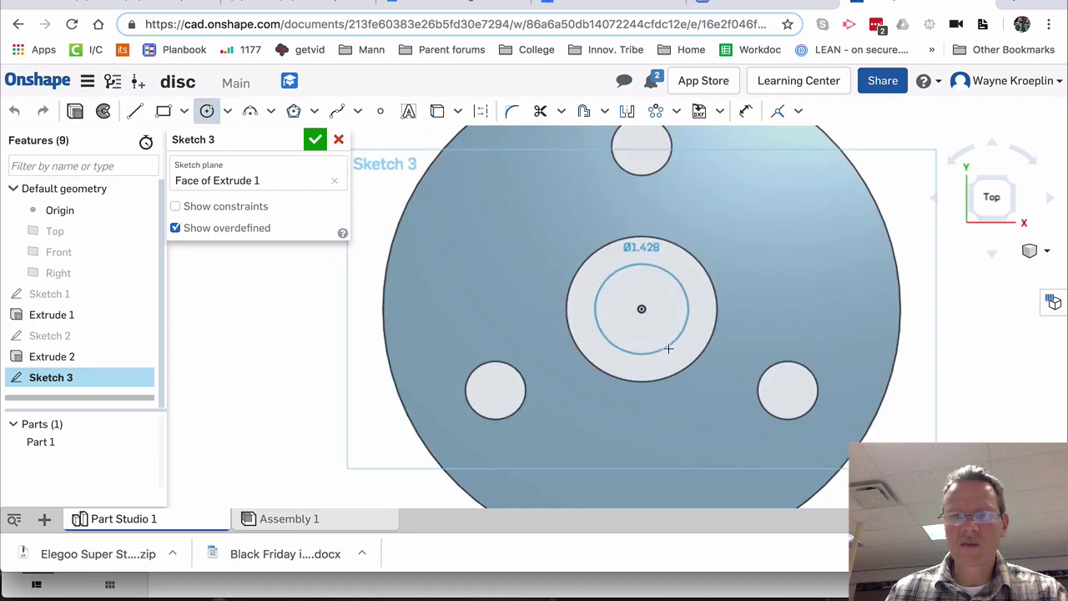
pyautogui.click(703, 382)
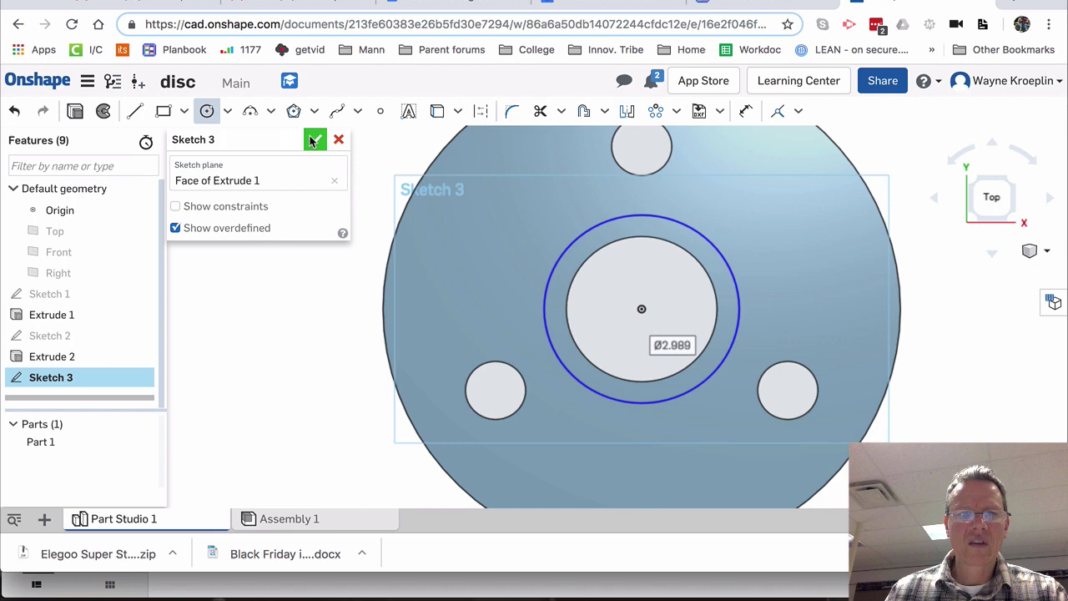
pyautogui.click(314, 140)
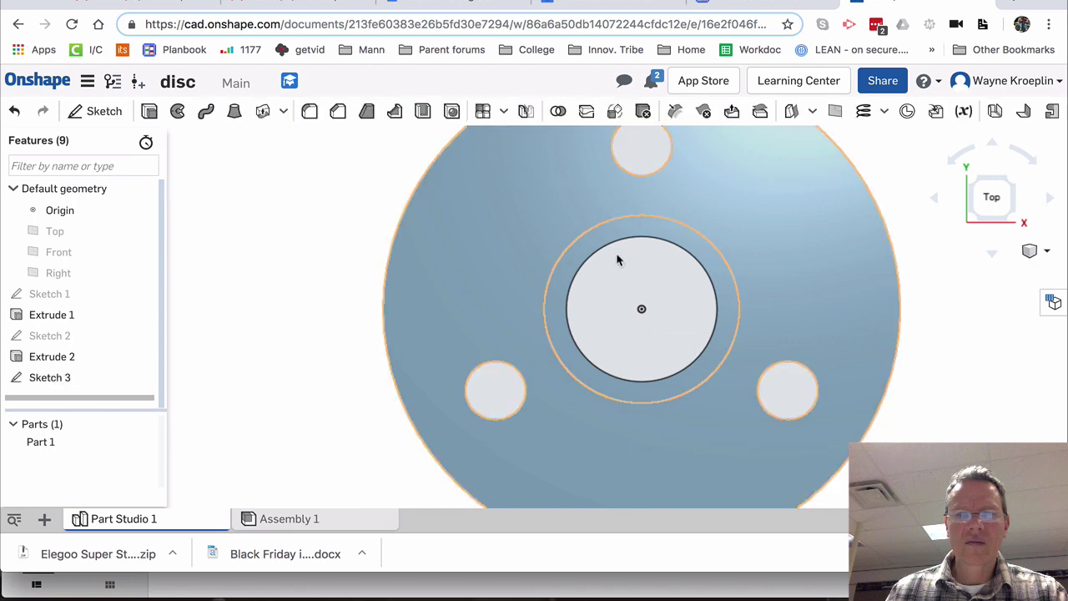
# Step: Extrude the ring region around the central hole 0.25 in outward from the face, adding it to the disc
pyautogui.scroll(5, 682, 284)
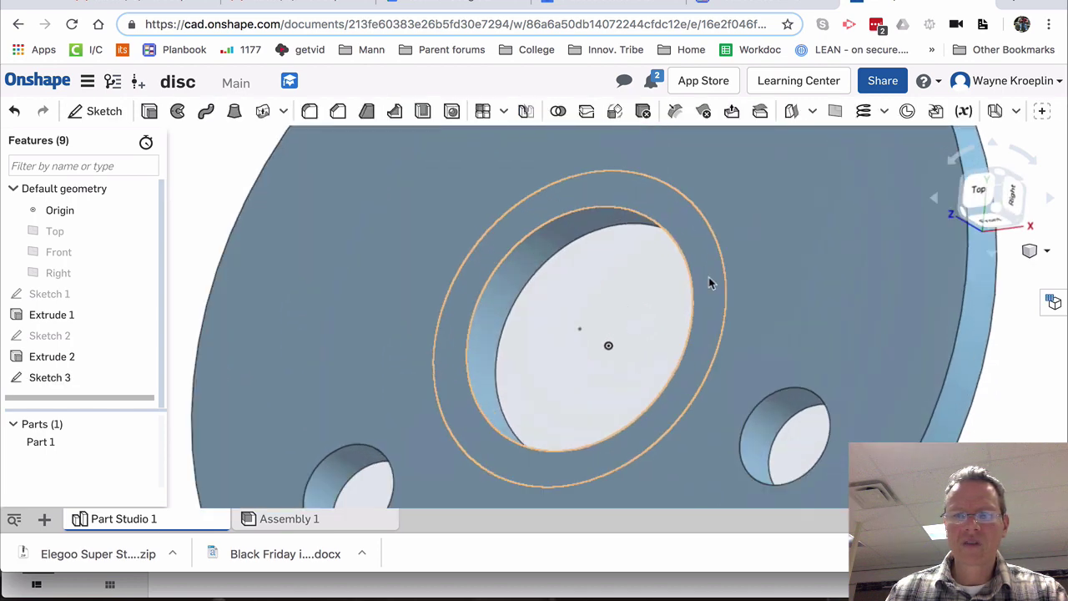
pyautogui.rightClick(706, 271)
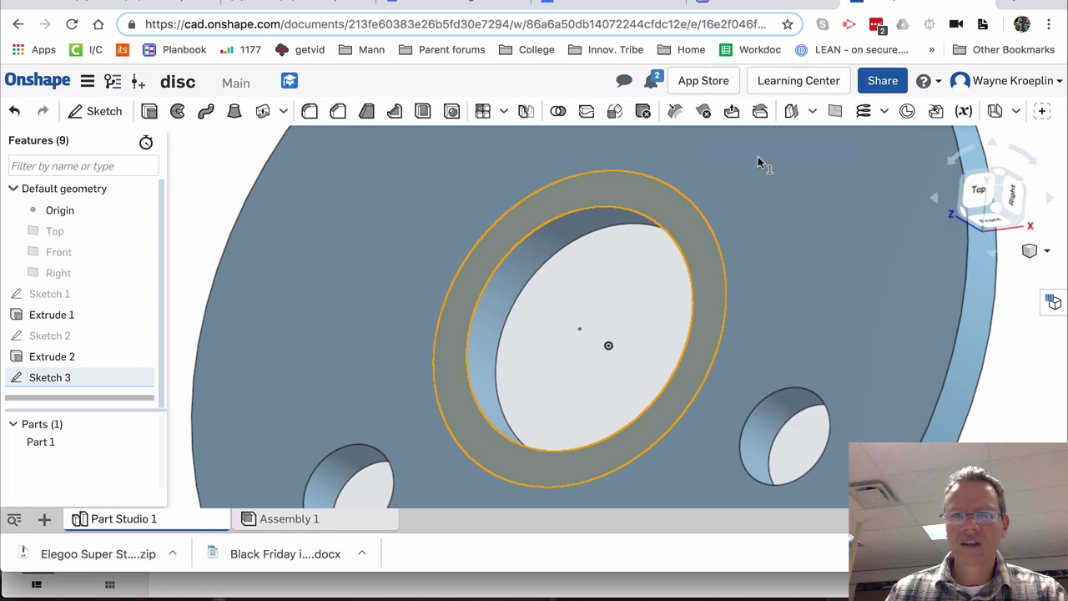
pyautogui.hotkey('shift', 'e')
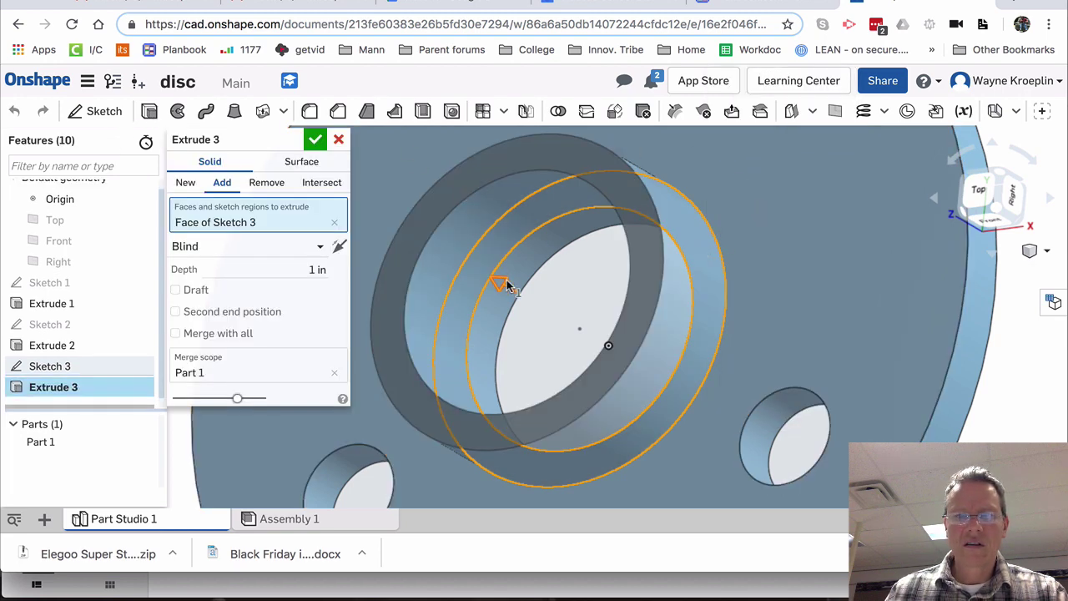
pyautogui.moveTo(506, 285); pyautogui.dragTo(551, 305)
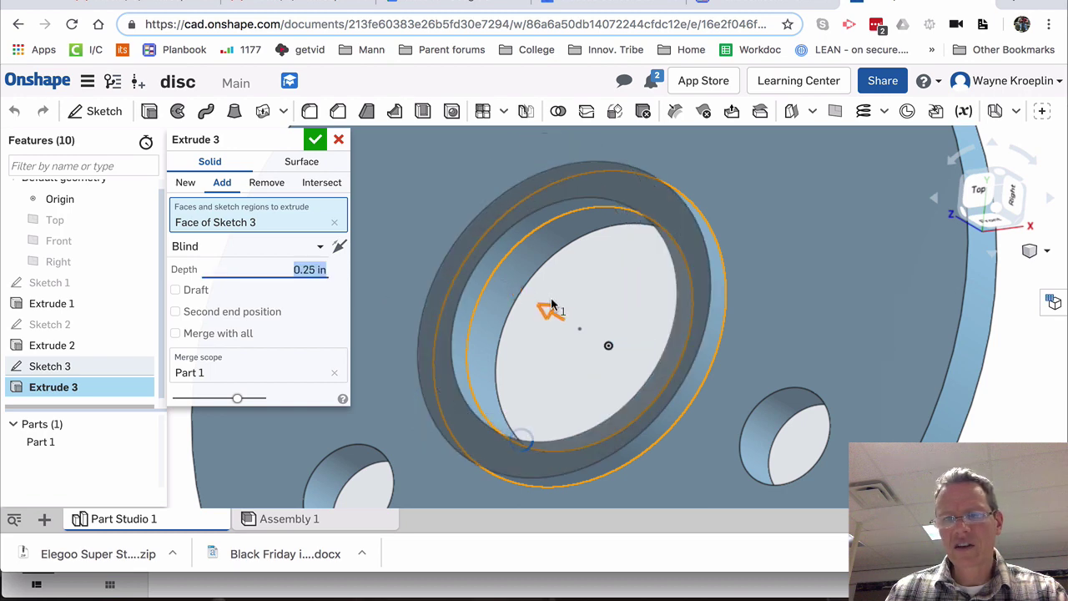
pyautogui.click(315, 139)
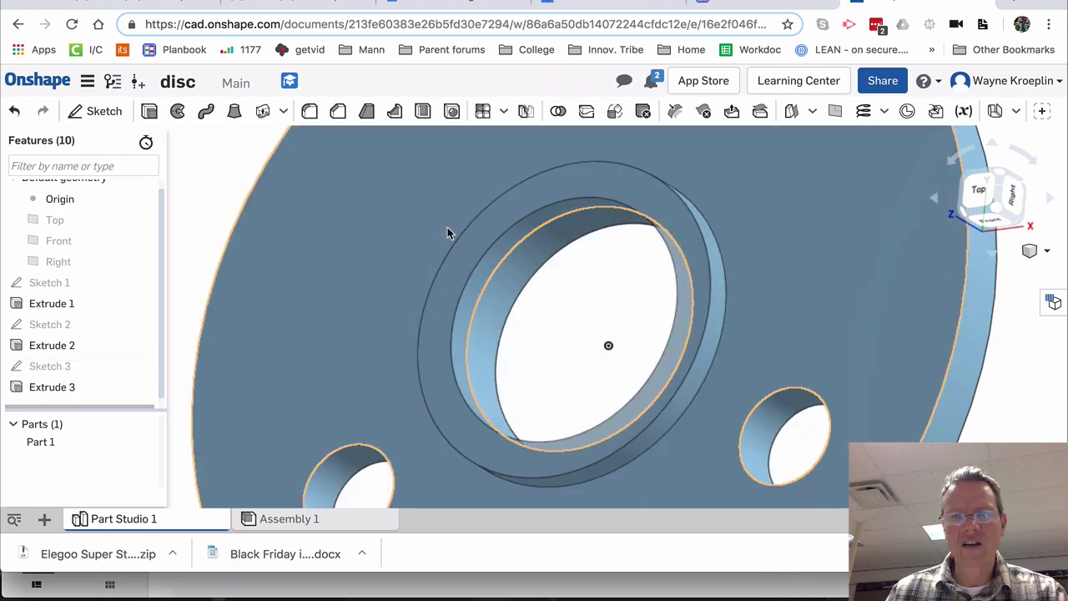
pyautogui.scroll(-3, 451, 229)
pyautogui.moveTo(494, 245); pyautogui.dragTo(558, 280, button='right')
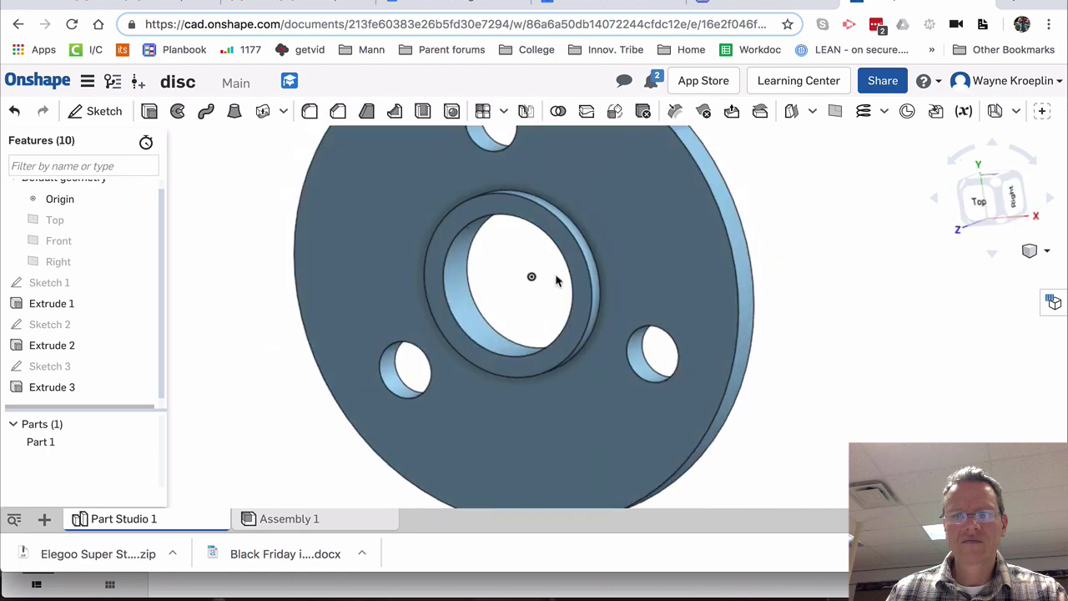
pyautogui.scroll(-3, 671, 277)
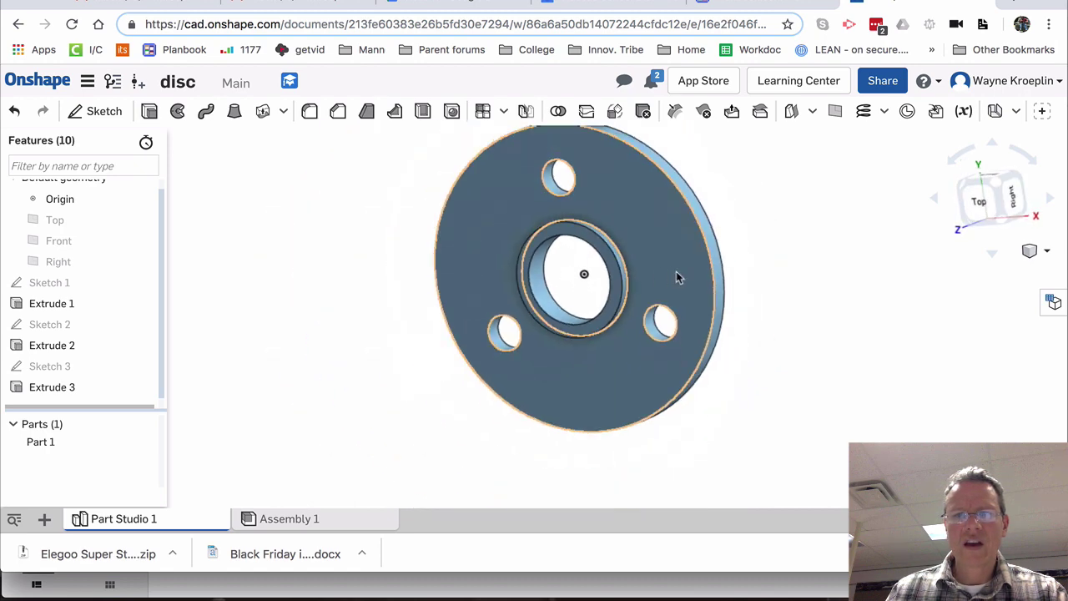